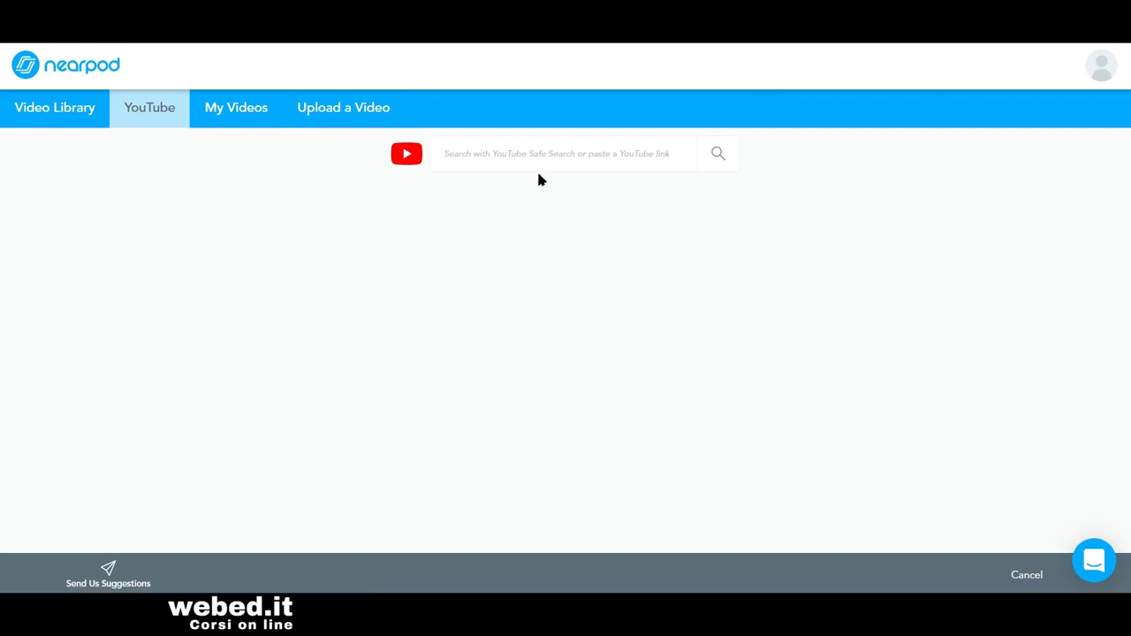
Search YouTube for "storia sui romani scuola primaria" and add the video "I Romani - Prima Parte - Storia - Per la Primaria" to the lesson.
{"action": "left_click", "coordinate": [520, 155]}
{"action": "type", "text": "s"}
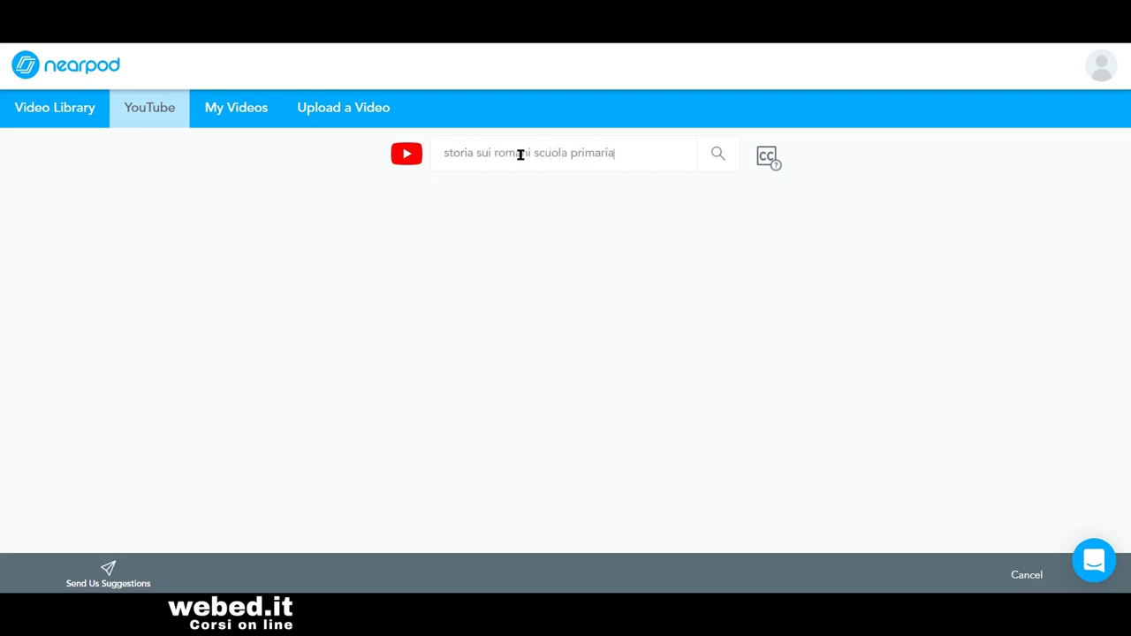
{"action": "left_click", "coordinate": [720, 152]}
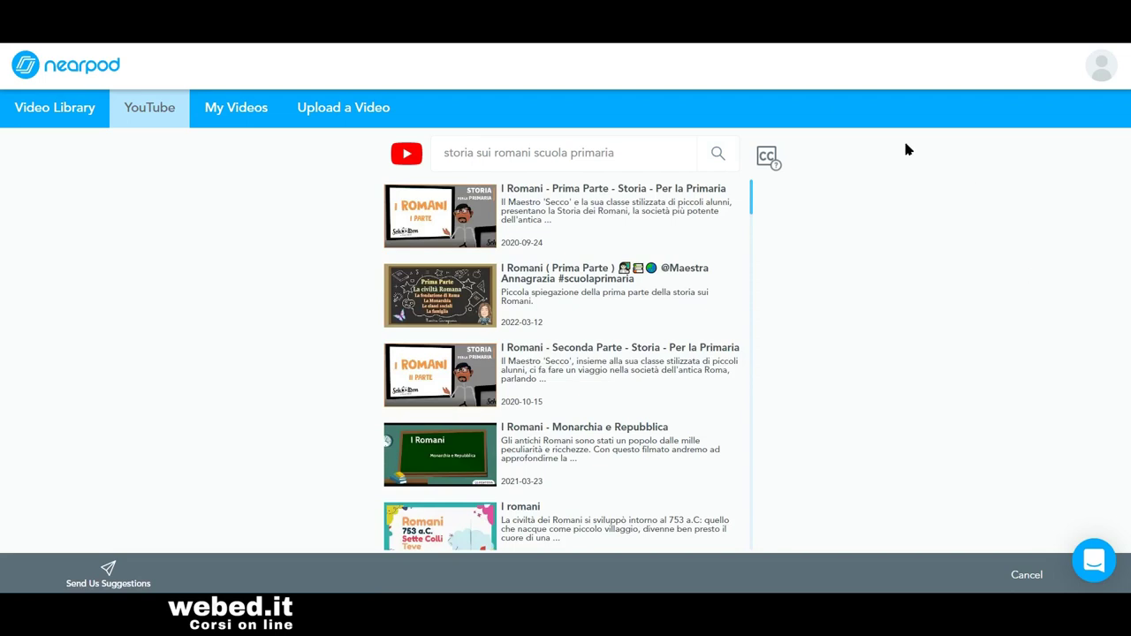
{"action": "left_click", "coordinate": [562, 211]}
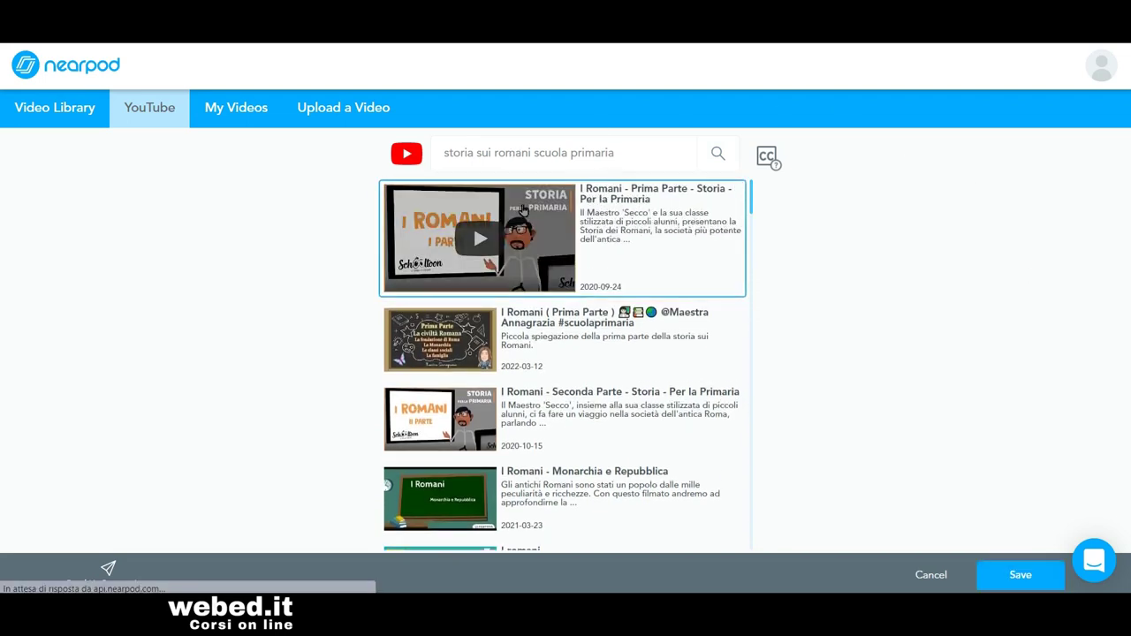
{"action": "left_click", "coordinate": [1021, 576]}
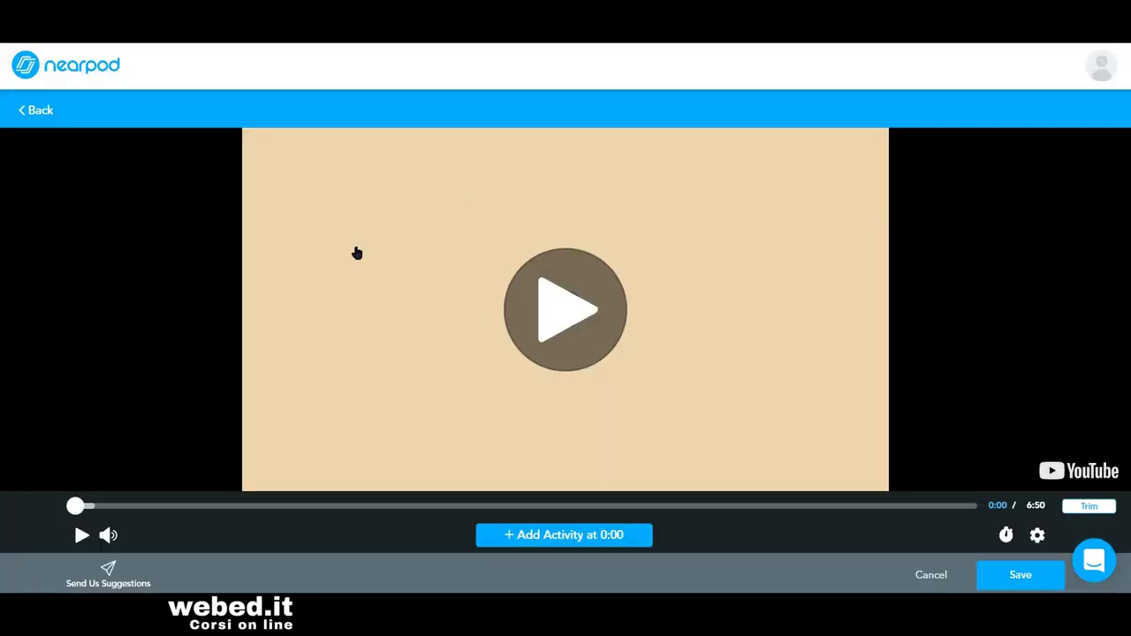
Look at the question types that can be inserted into the video at 0:59.
{"action": "left_click_drag", "start_coordinate": [75, 505], "coordinate": [206, 505]}
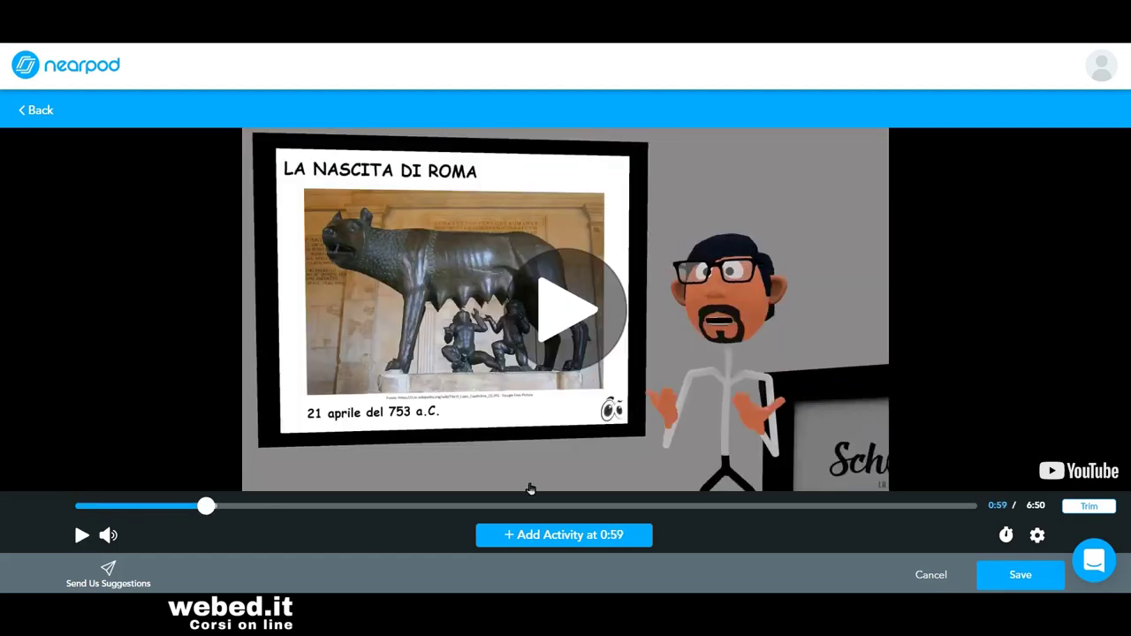
{"action": "left_click", "coordinate": [509, 537]}
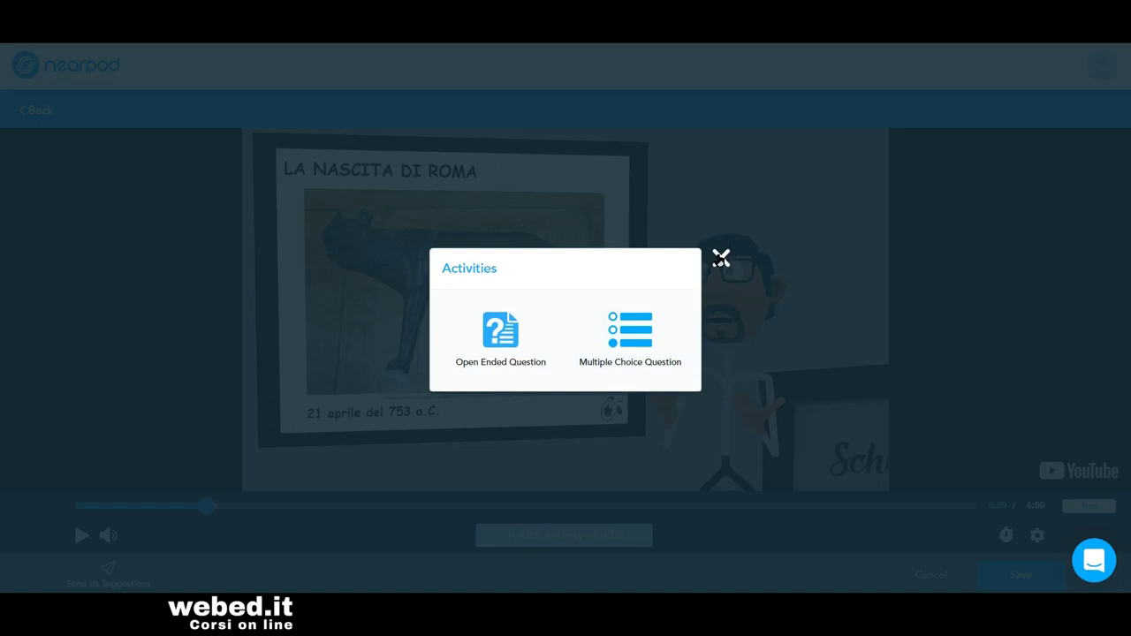
{"action": "left_click", "coordinate": [721, 257]}
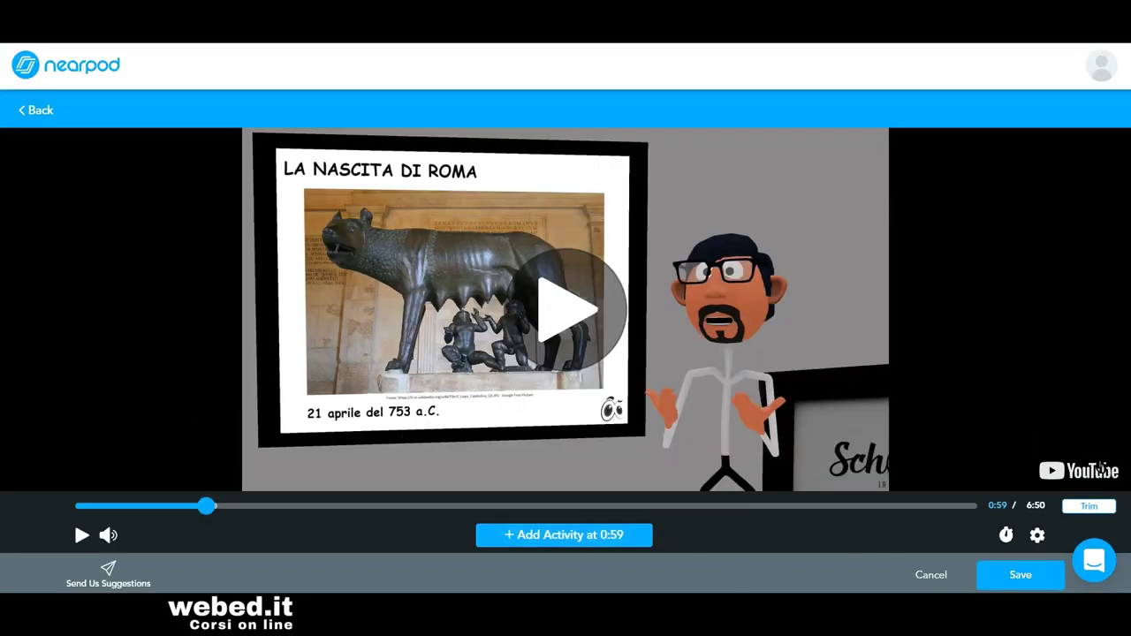
Trim the video to start at 0:40 and end at 5:36, and save it to the lesson.
{"action": "left_click", "coordinate": [1089, 506]}
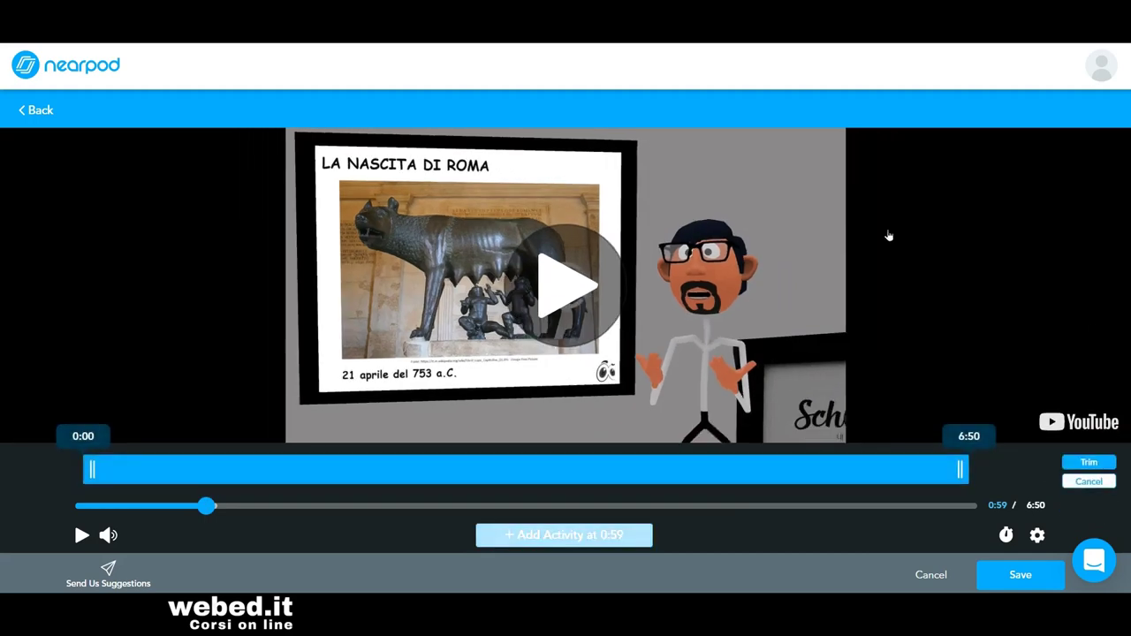
{"action": "left_click_drag", "start_coordinate": [92, 469], "coordinate": [178, 469]}
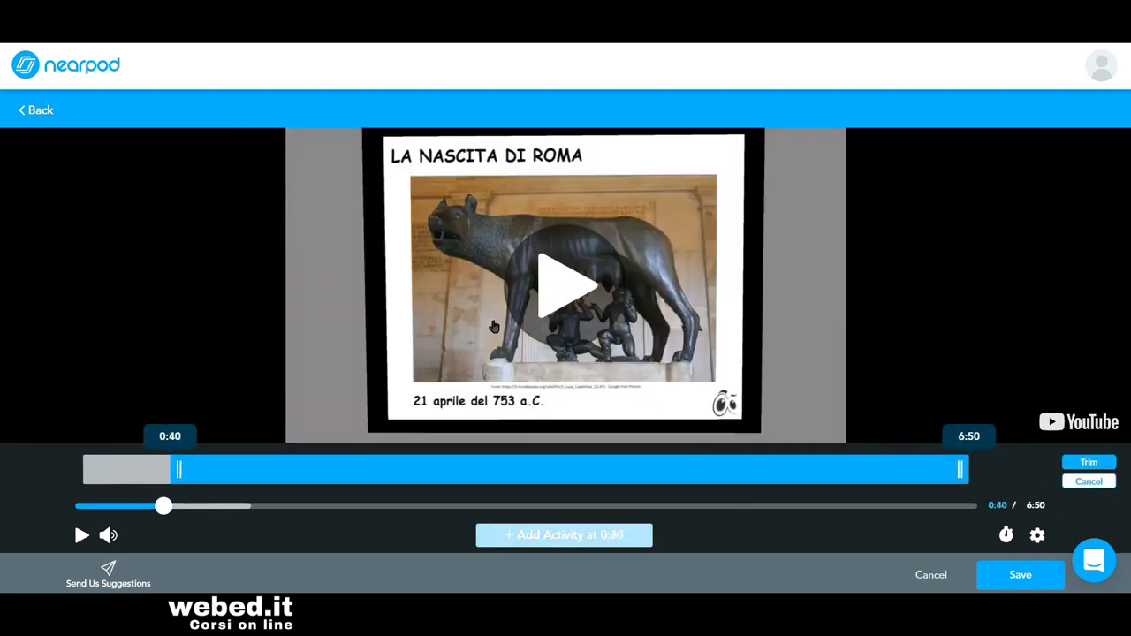
{"action": "left_click_drag", "start_coordinate": [960, 469], "coordinate": [801, 469]}
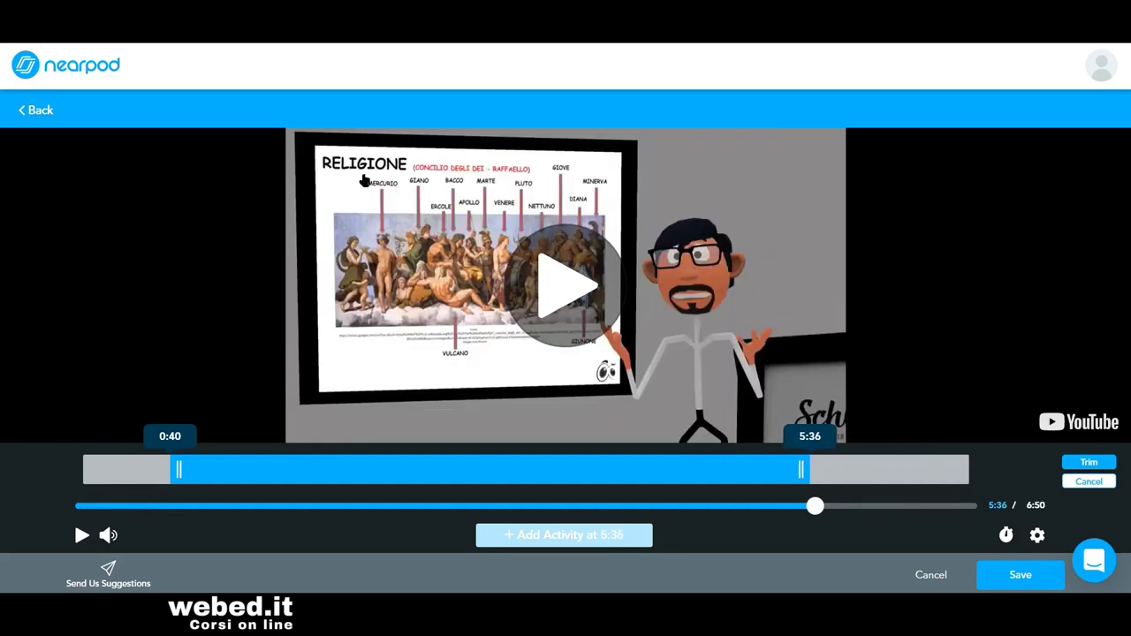
{"action": "left_click", "coordinate": [1020, 576]}
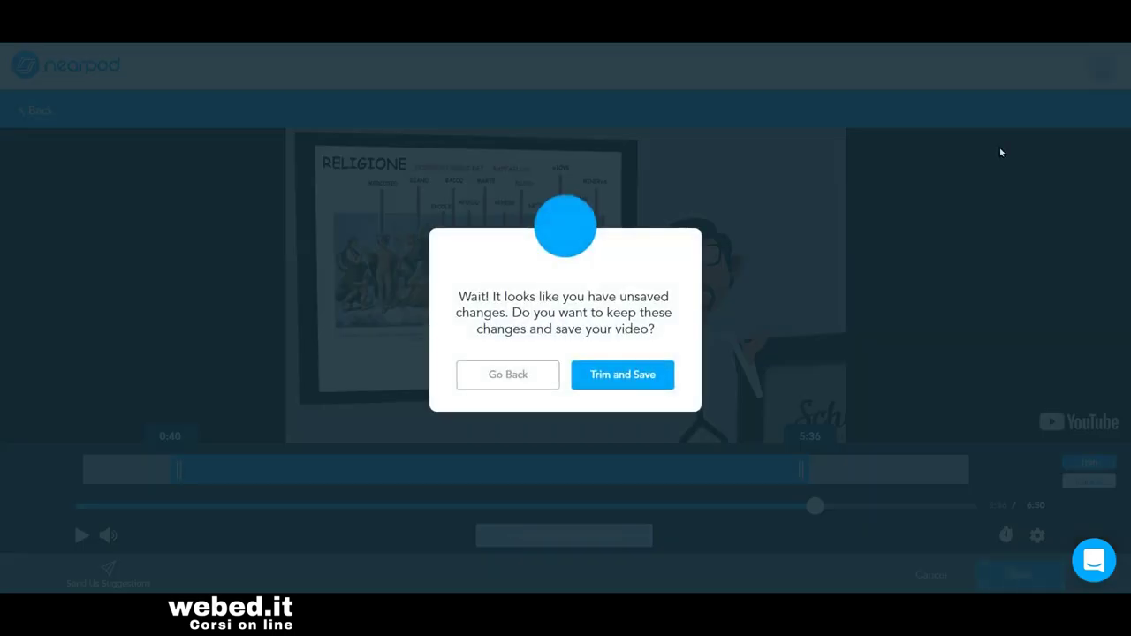
{"action": "left_click", "coordinate": [621, 375]}
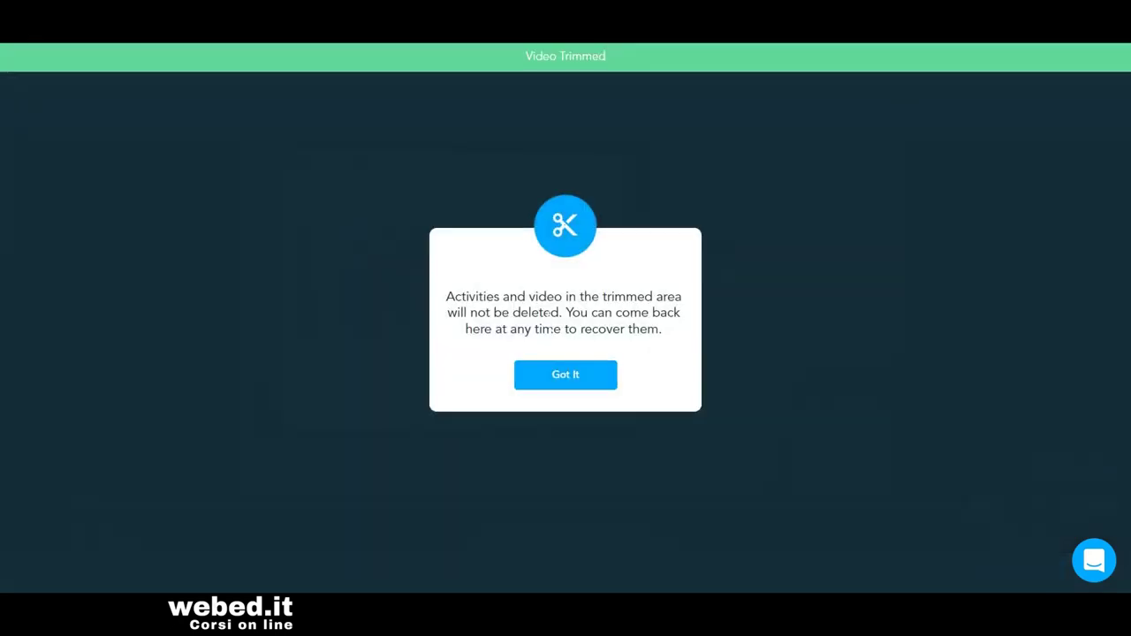
{"action": "left_click", "coordinate": [566, 375]}
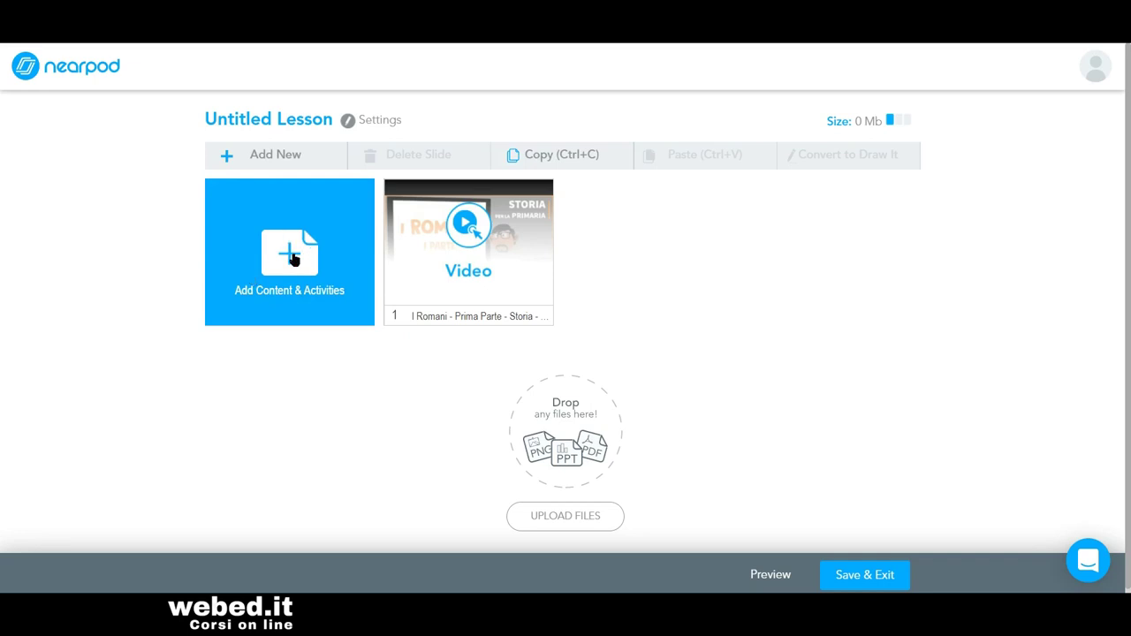
Add the Colosseum model from the Ancient Times category of Nearpod 3D to the lesson.
{"action": "left_click", "coordinate": [292, 256]}
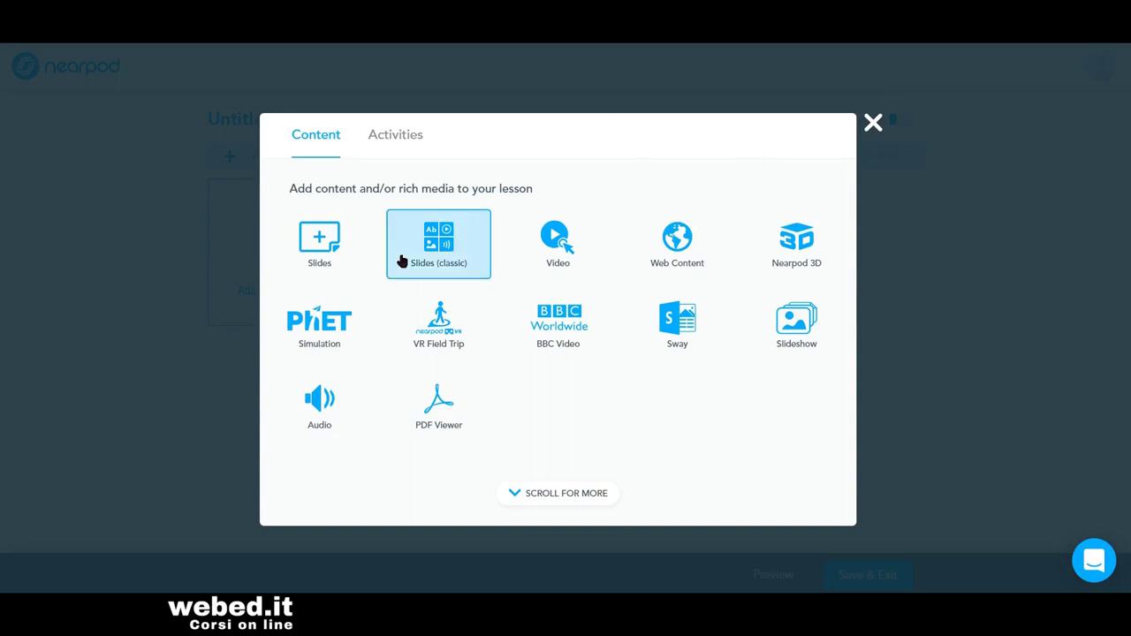
{"action": "left_click", "coordinate": [794, 248]}
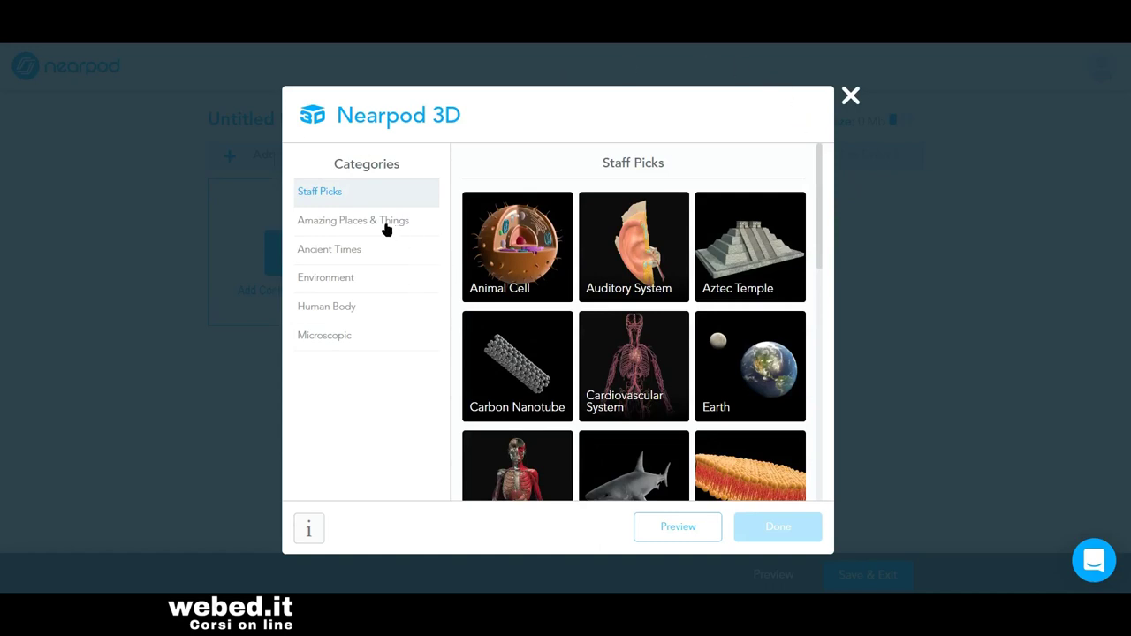
{"action": "left_click", "coordinate": [332, 250]}
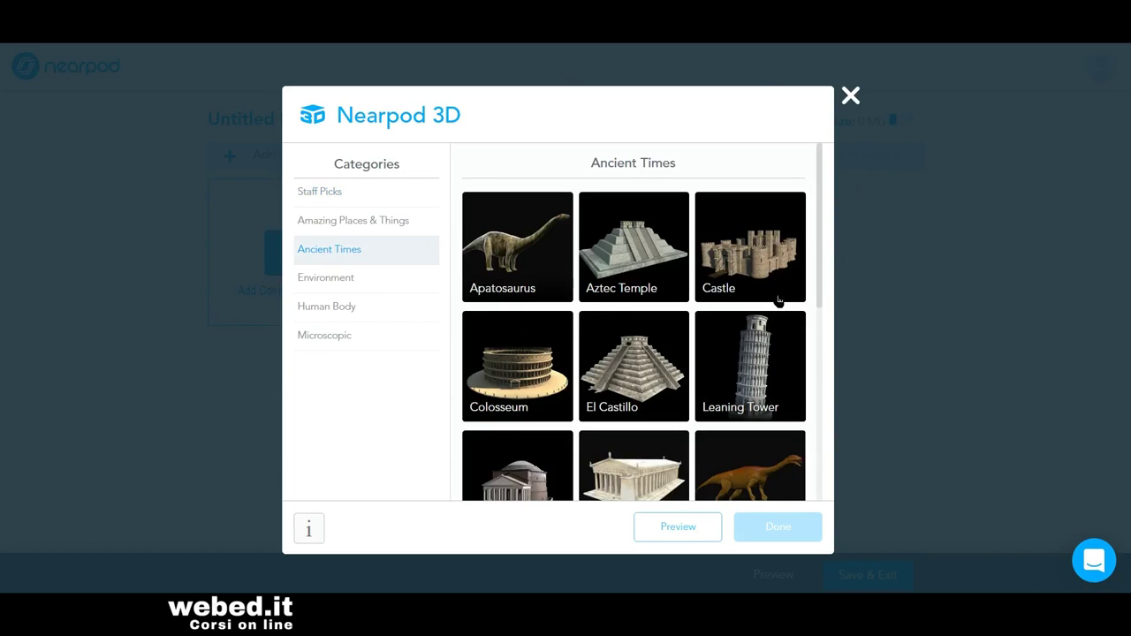
{"action": "left_click", "coordinate": [506, 365]}
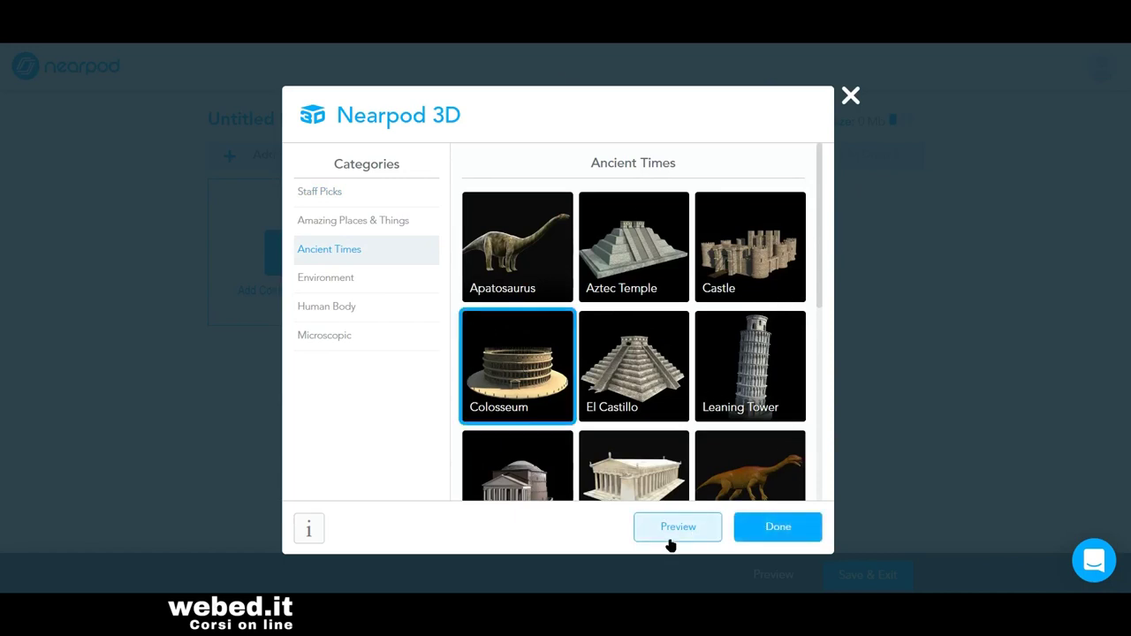
{"action": "left_click", "coordinate": [781, 529]}
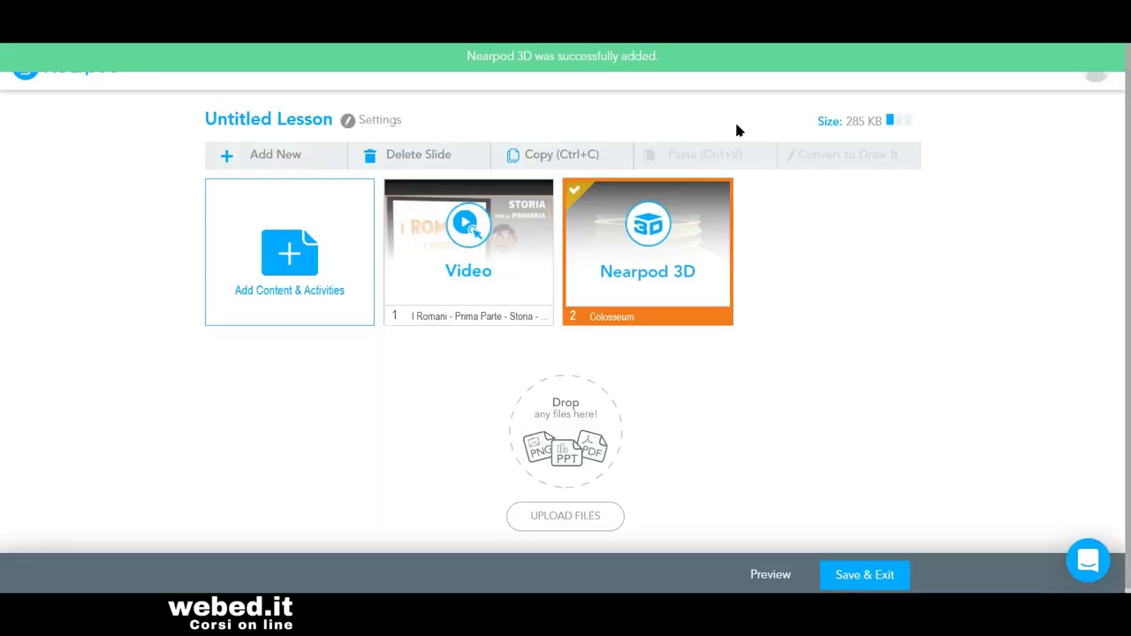
Search the VR Field Trip destinations for "colosseo" and add "Rome -Piazza del Colosseo" to the lesson.
{"action": "left_click", "coordinate": [290, 255]}
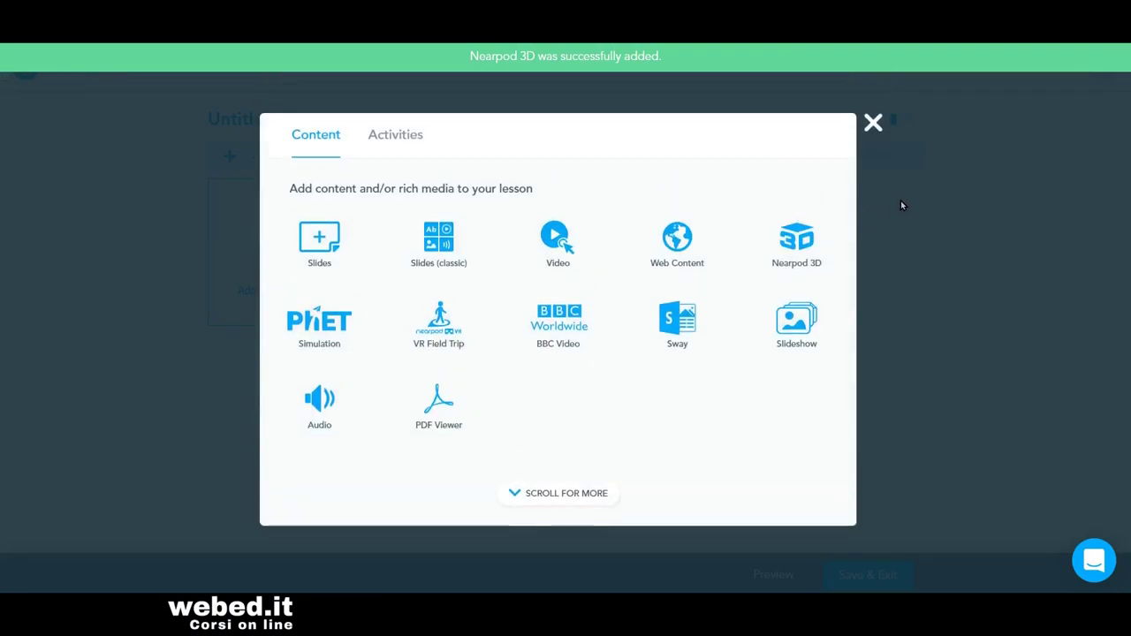
{"action": "left_click", "coordinate": [439, 319]}
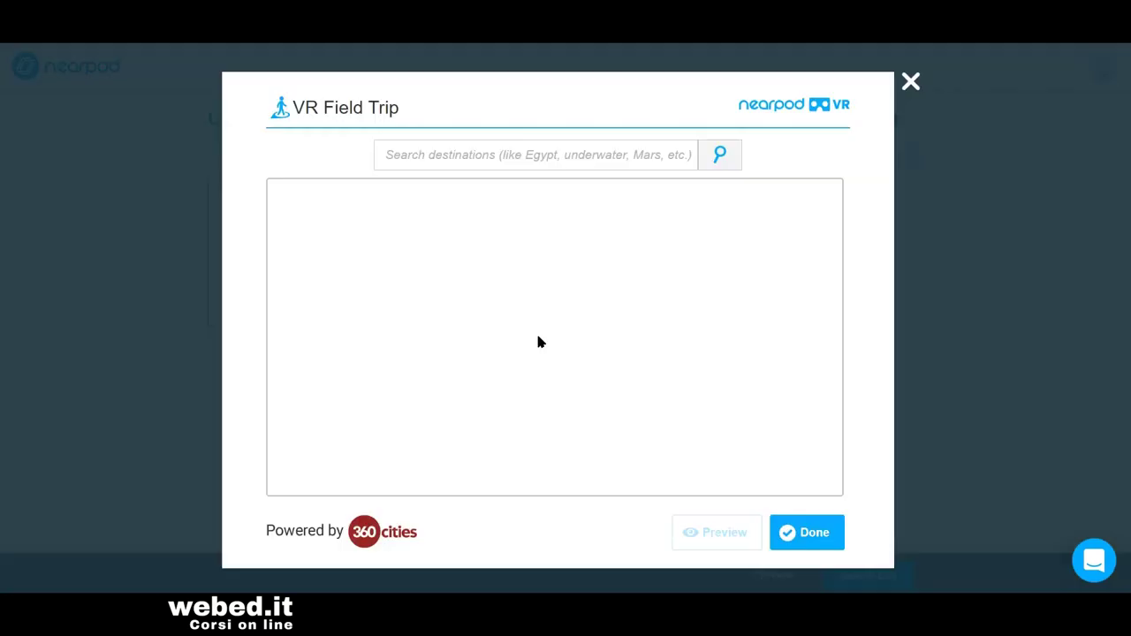
{"action": "left_click", "coordinate": [447, 155]}
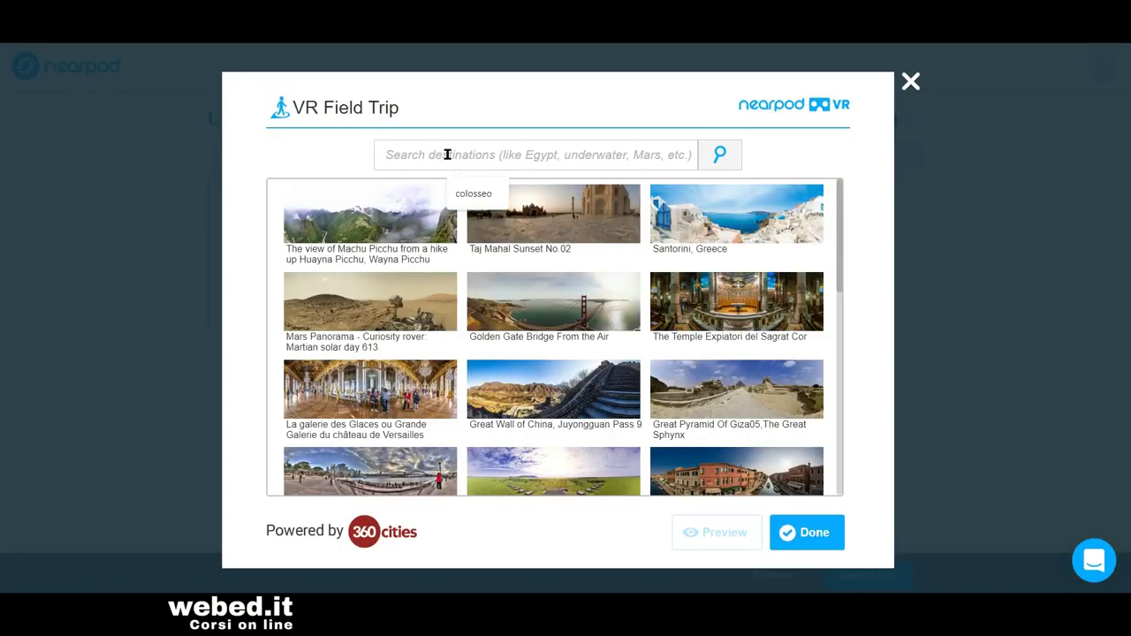
{"action": "left_click", "coordinate": [471, 192]}
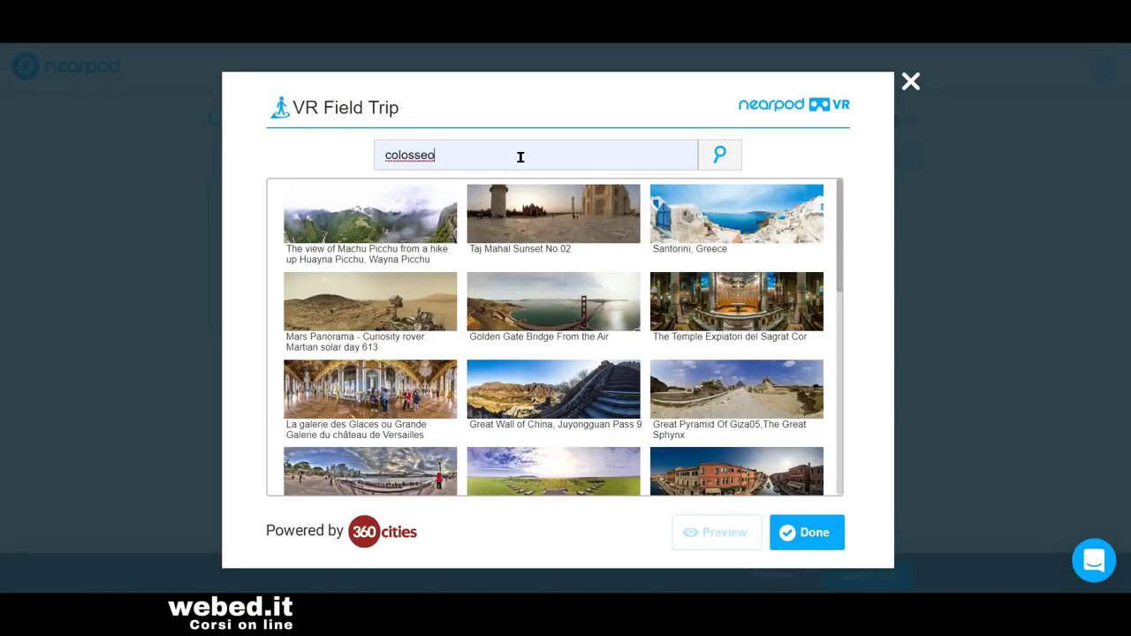
{"action": "left_click", "coordinate": [720, 156]}
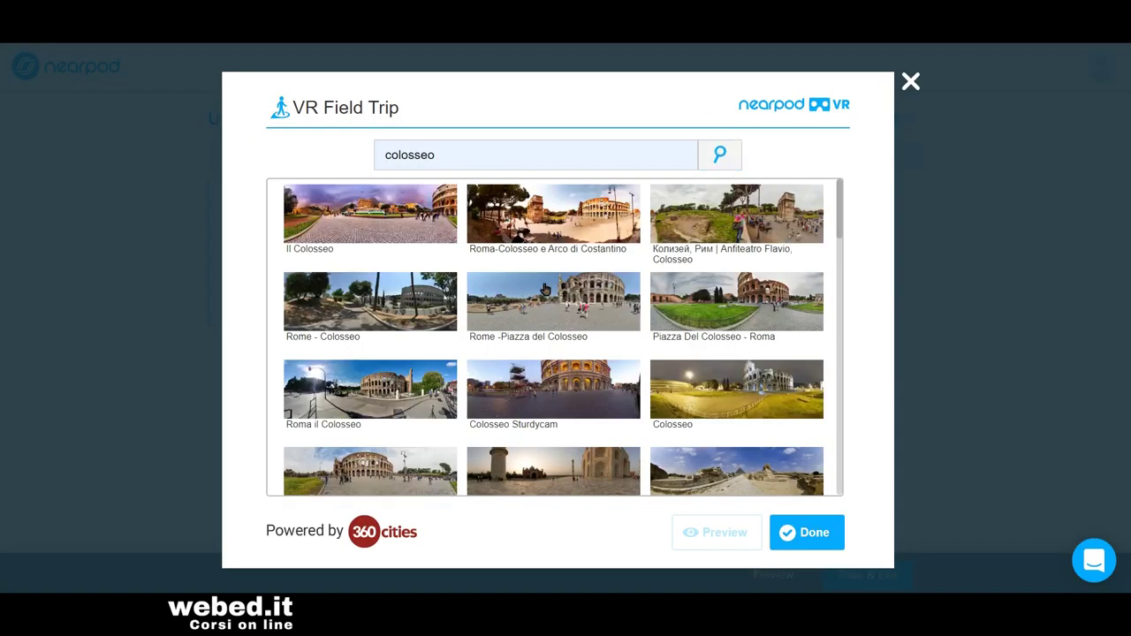
{"action": "left_click", "coordinate": [550, 291]}
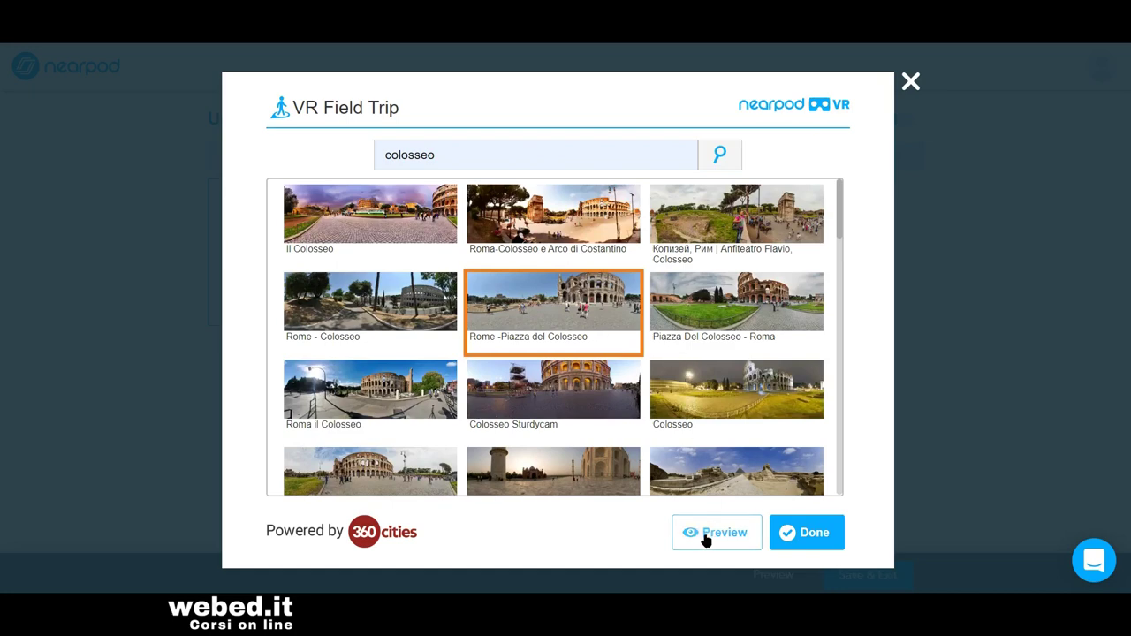
{"action": "left_click", "coordinate": [802, 534]}
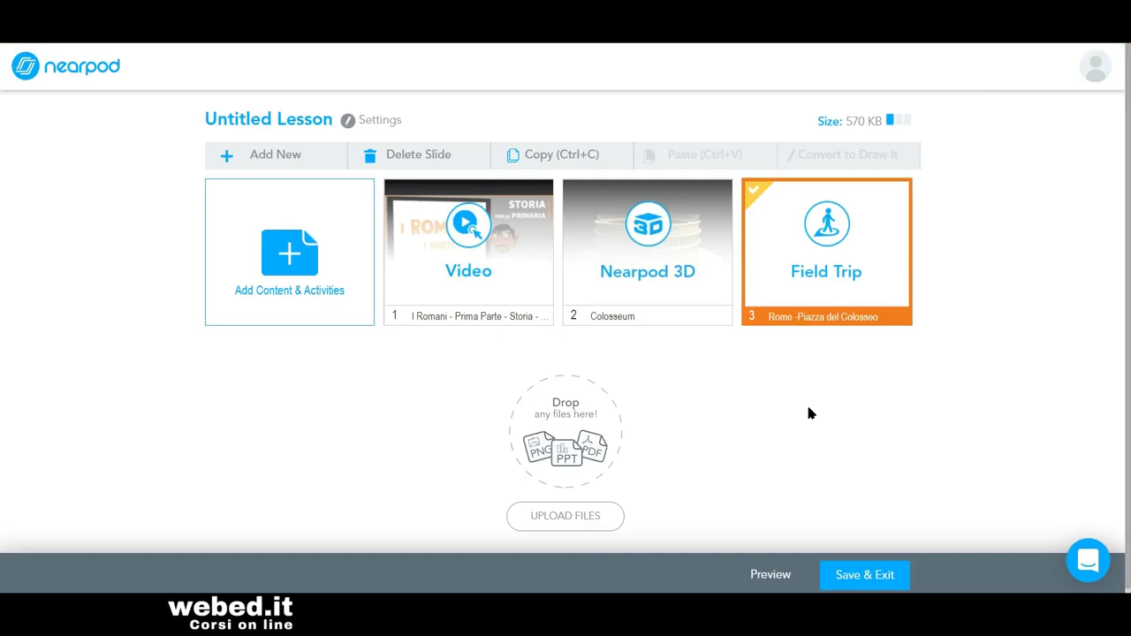
Look at the Web Content option for adding a website URL, without adding one.
{"action": "left_click", "coordinate": [299, 254]}
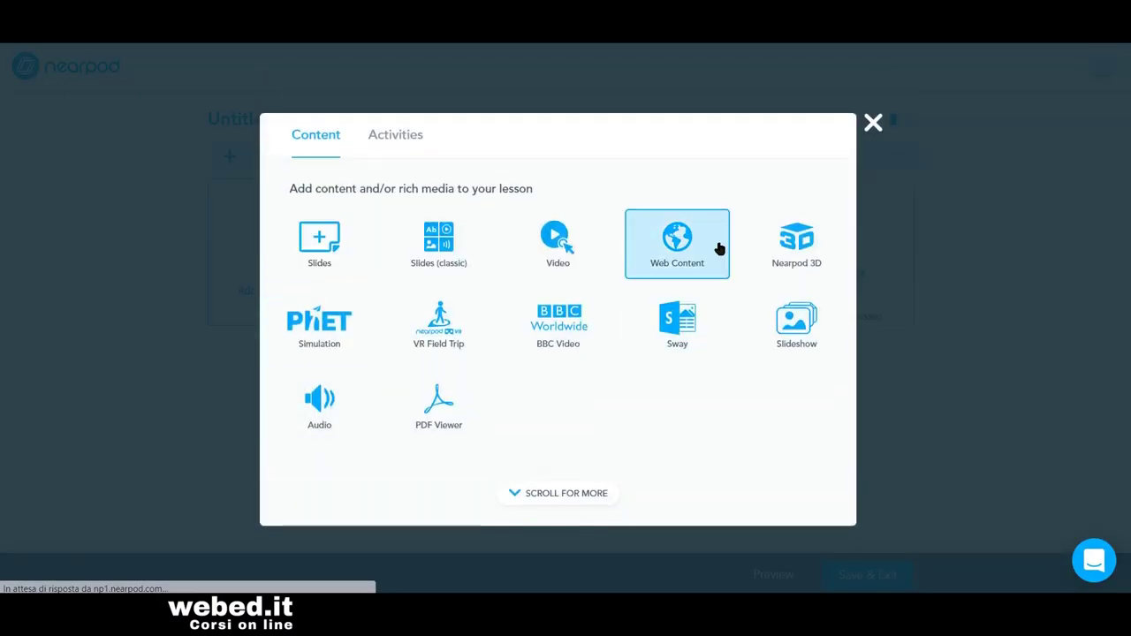
{"action": "left_click", "coordinate": [719, 249]}
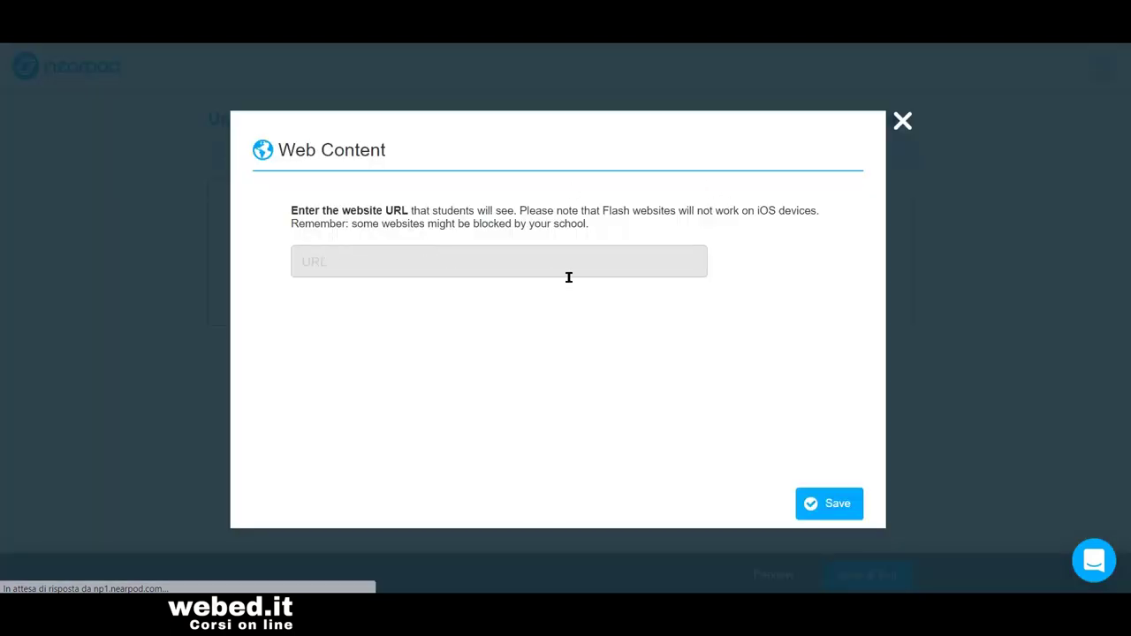
{"action": "left_click", "coordinate": [902, 121]}
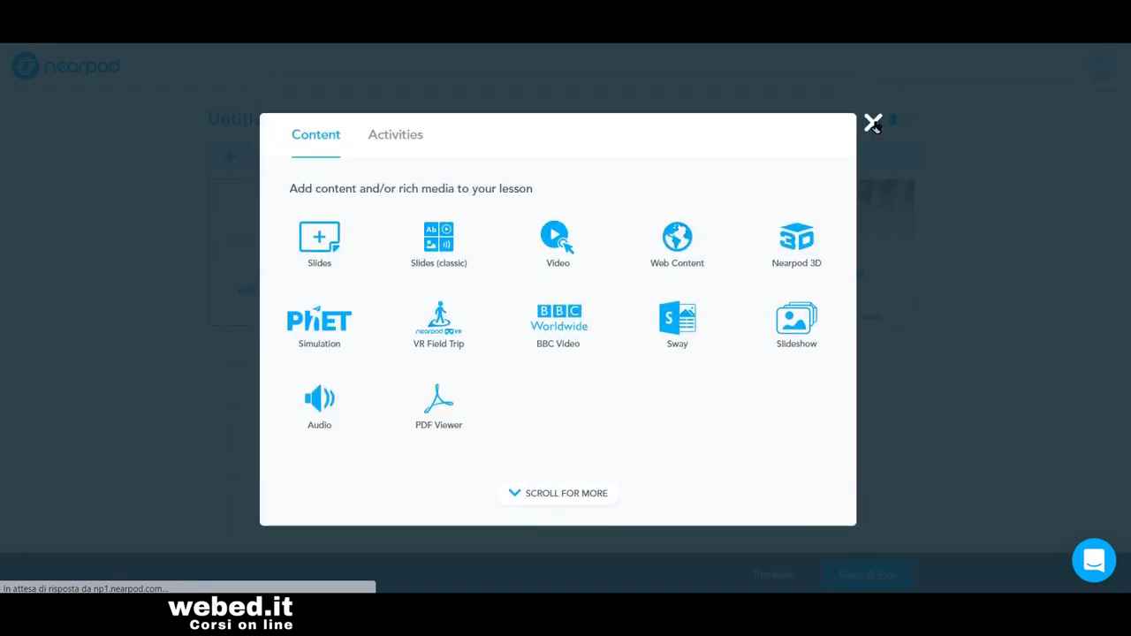
{"action": "left_click", "coordinate": [873, 123]}
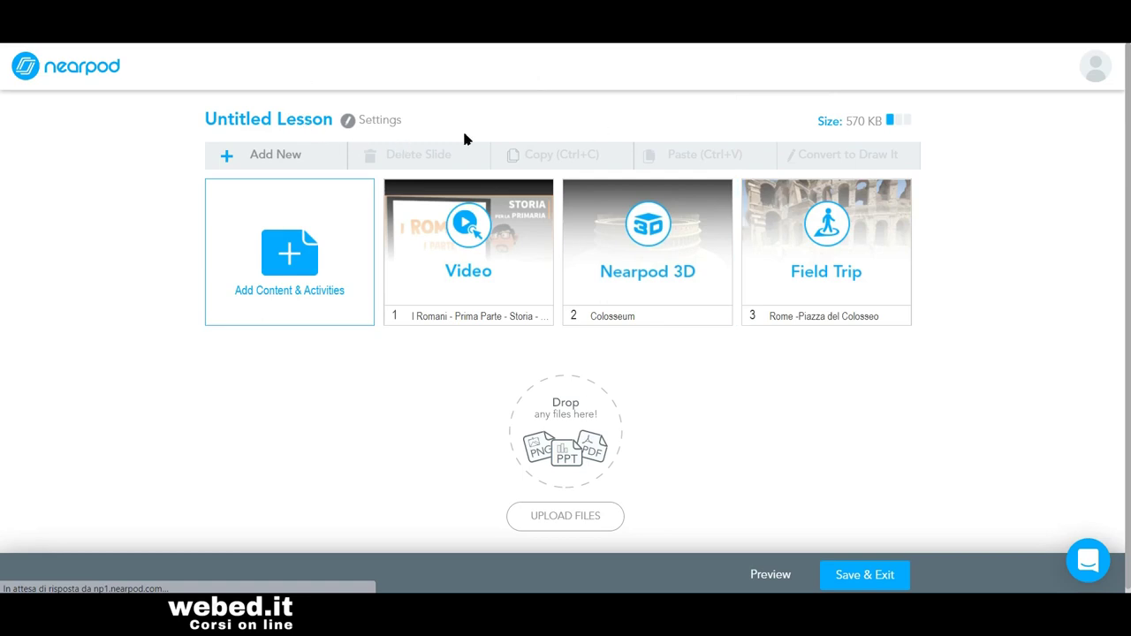
Title the lesson "Lezione prova" with grade 3rd and subject Social Studies in its details, and save and exit the lesson.
{"action": "left_click", "coordinate": [347, 124]}
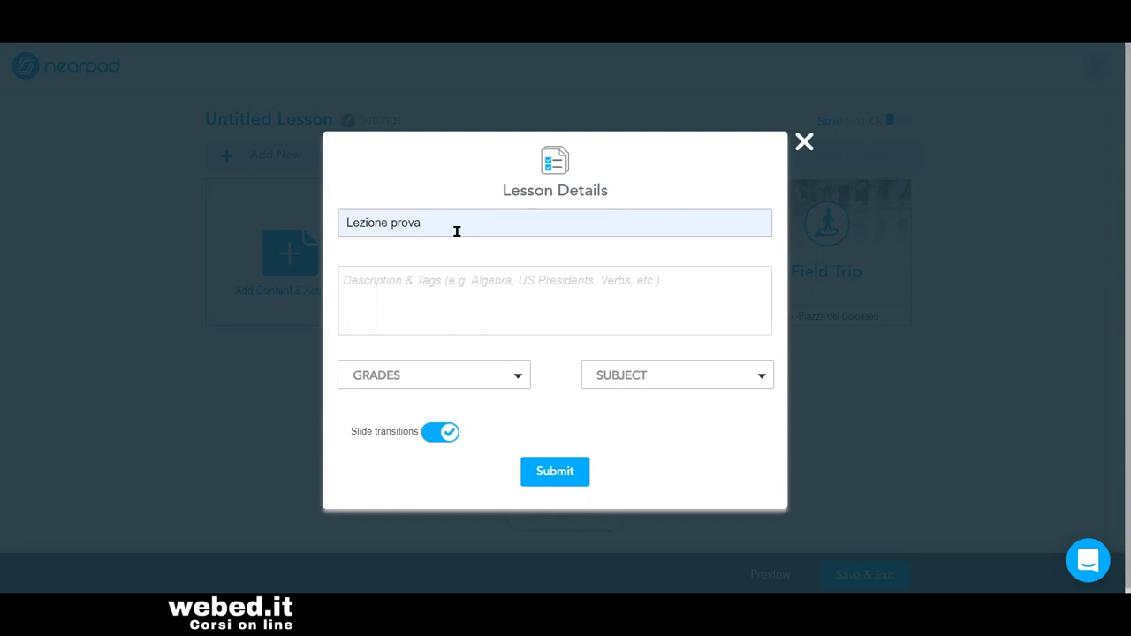
{"action": "left_click", "coordinate": [519, 380]}
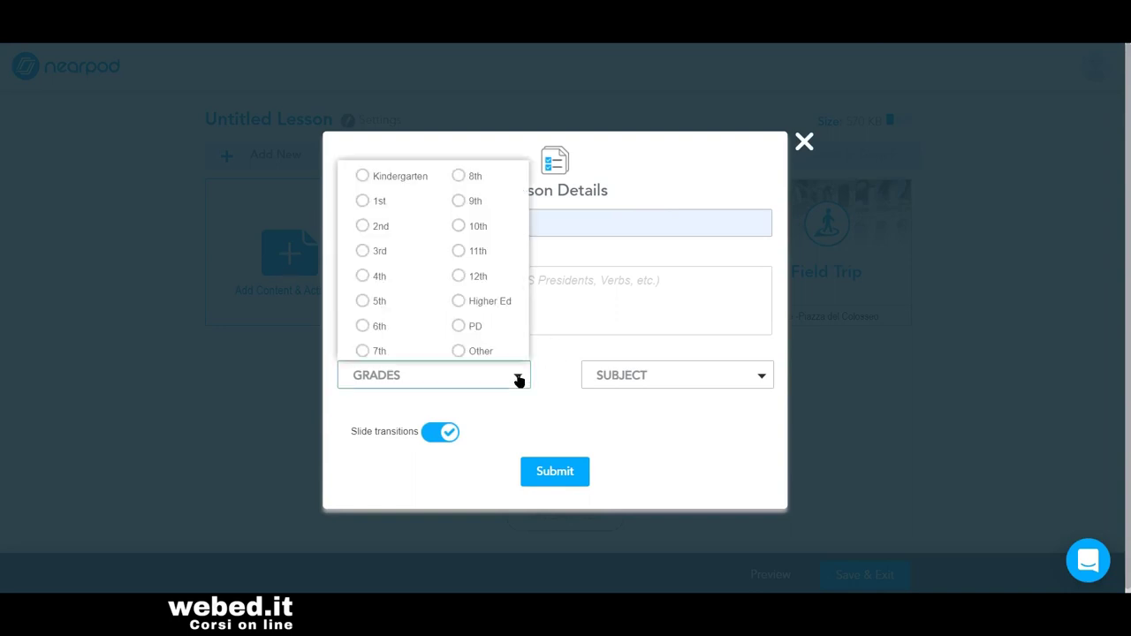
{"action": "left_click", "coordinate": [362, 251]}
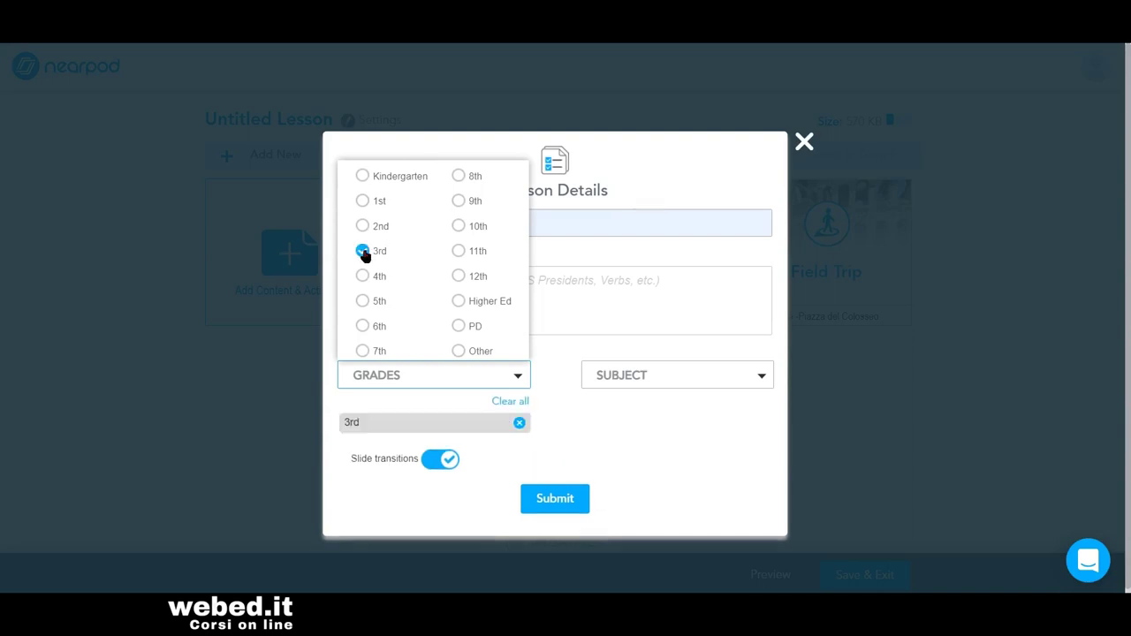
{"action": "left_click", "coordinate": [569, 424]}
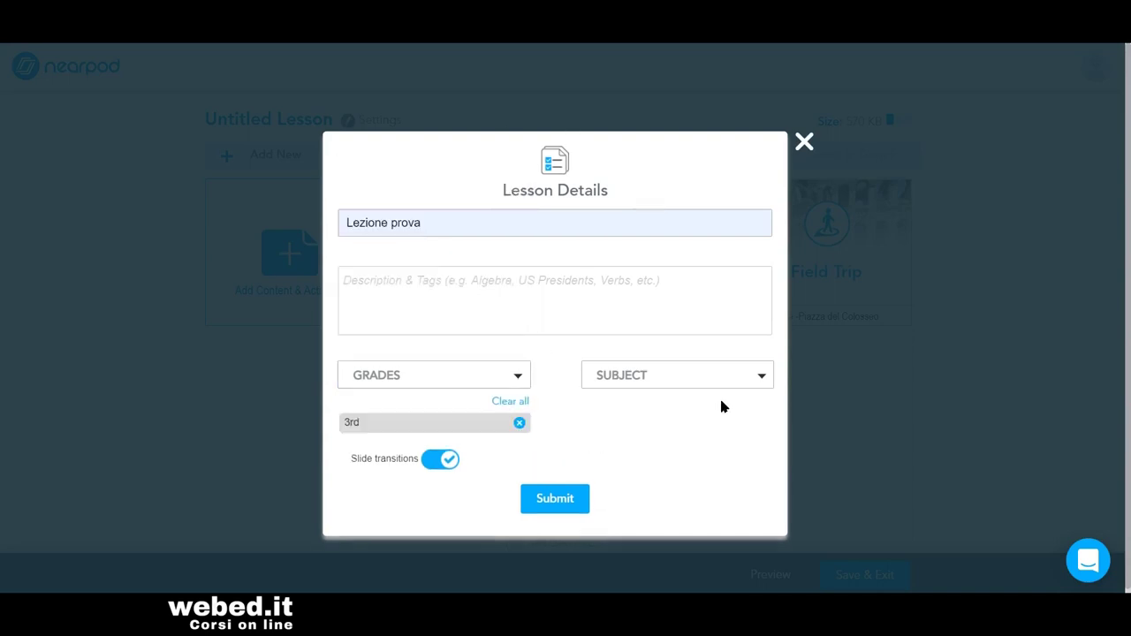
{"action": "left_click", "coordinate": [762, 379]}
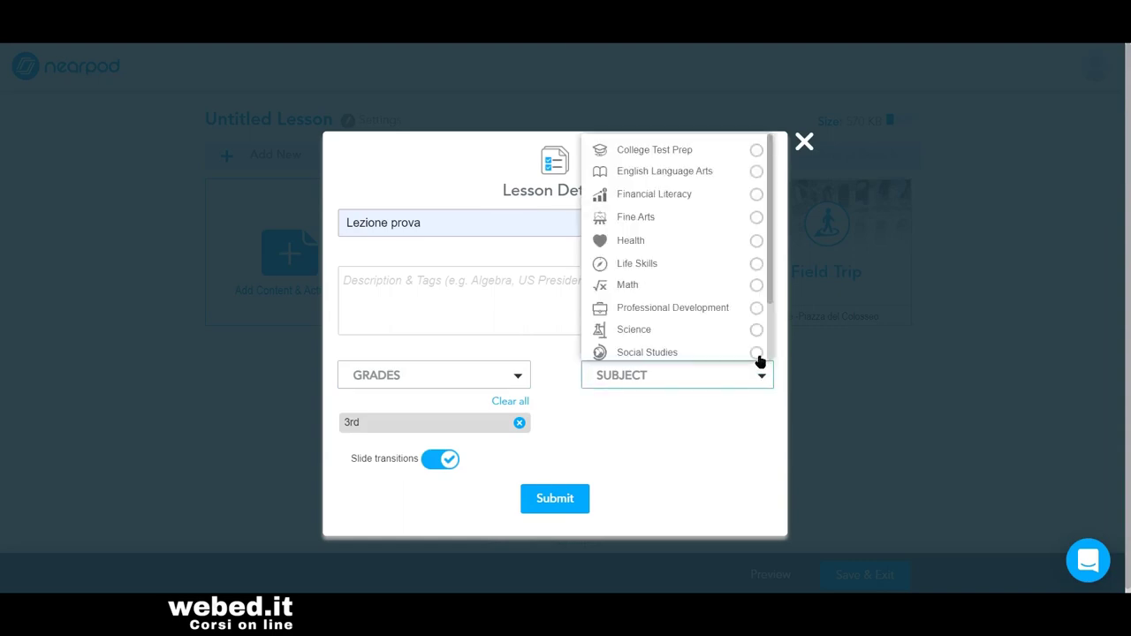
{"action": "left_click", "coordinate": [756, 354]}
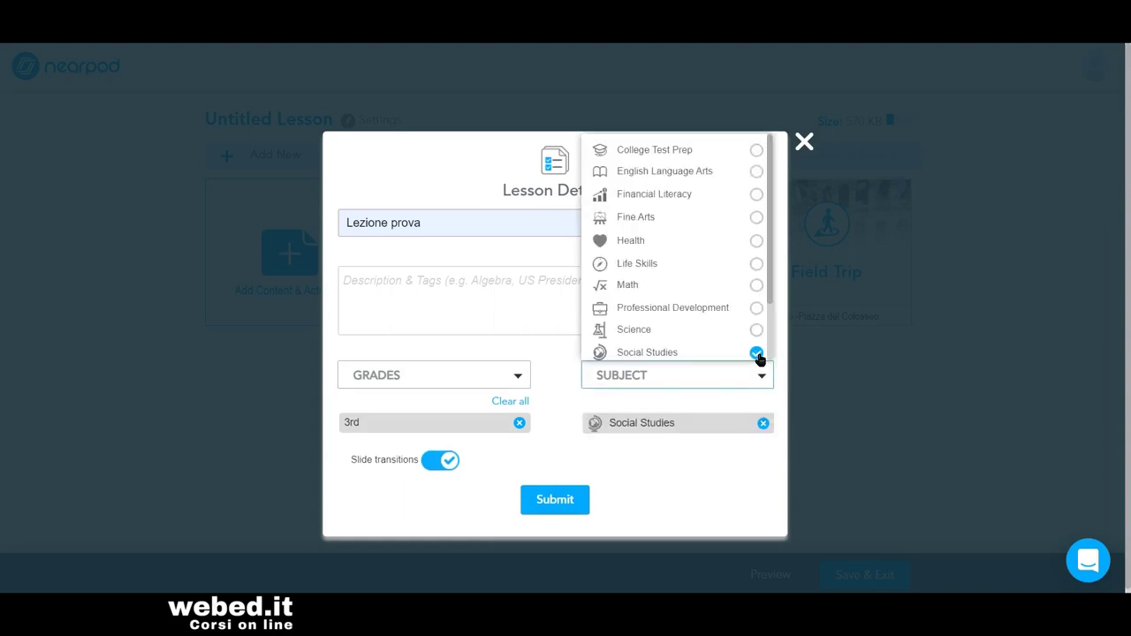
{"action": "left_click", "coordinate": [555, 501]}
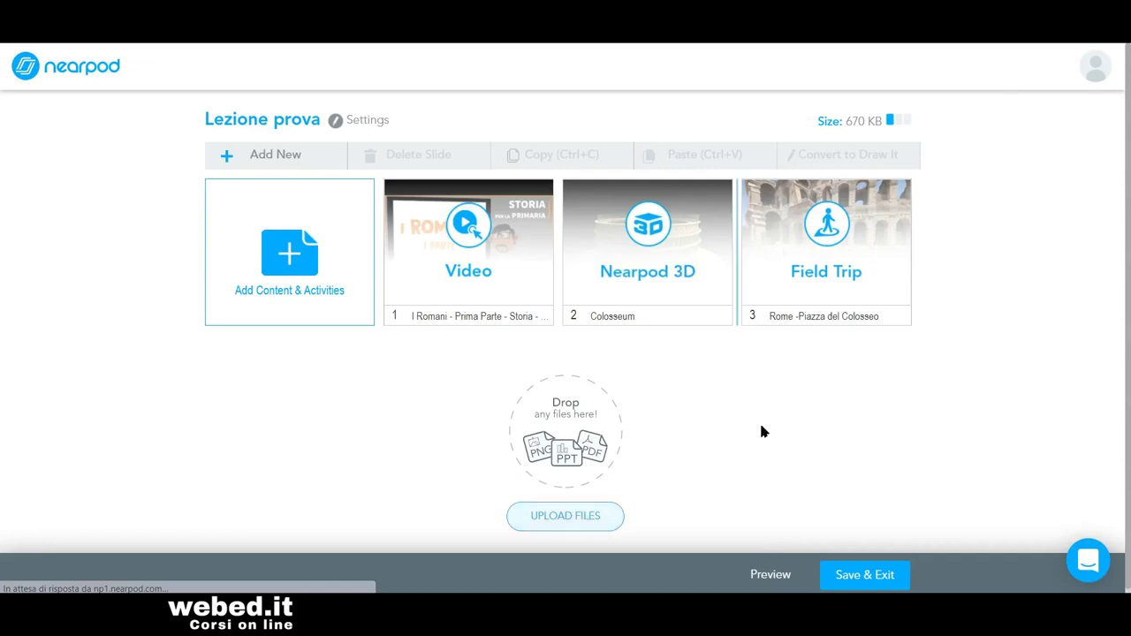
{"action": "left_click", "coordinate": [860, 580]}
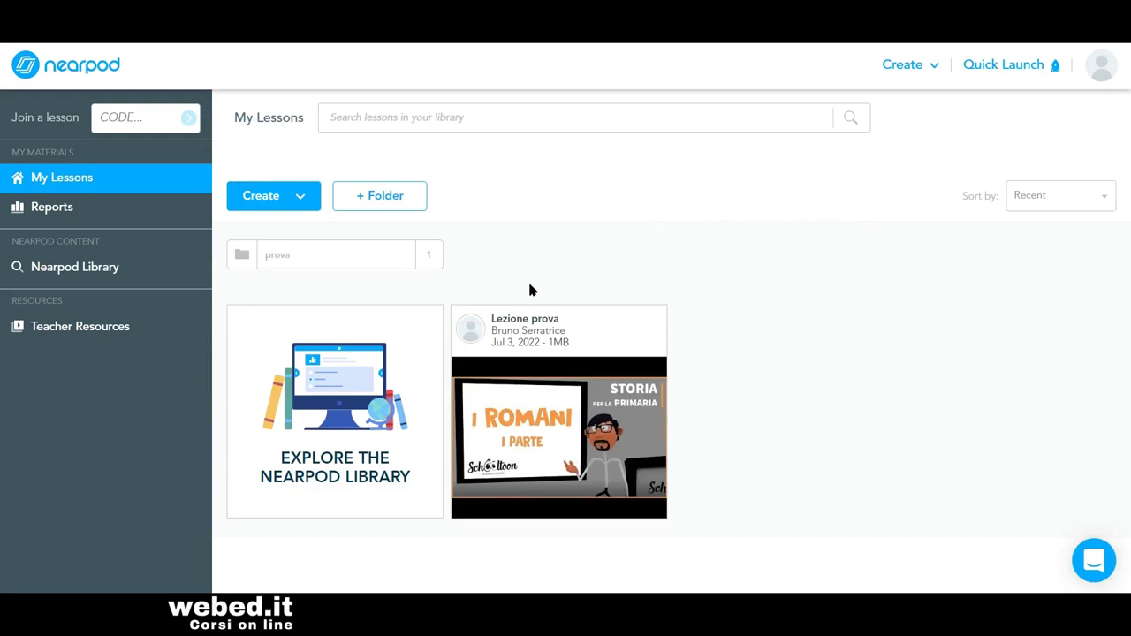
Open the sharing options of the lesson's active student-paced session and turn on requiring student responses and preventing skipping.
{"action": "mouse_move", "coordinate": [479, 345]}
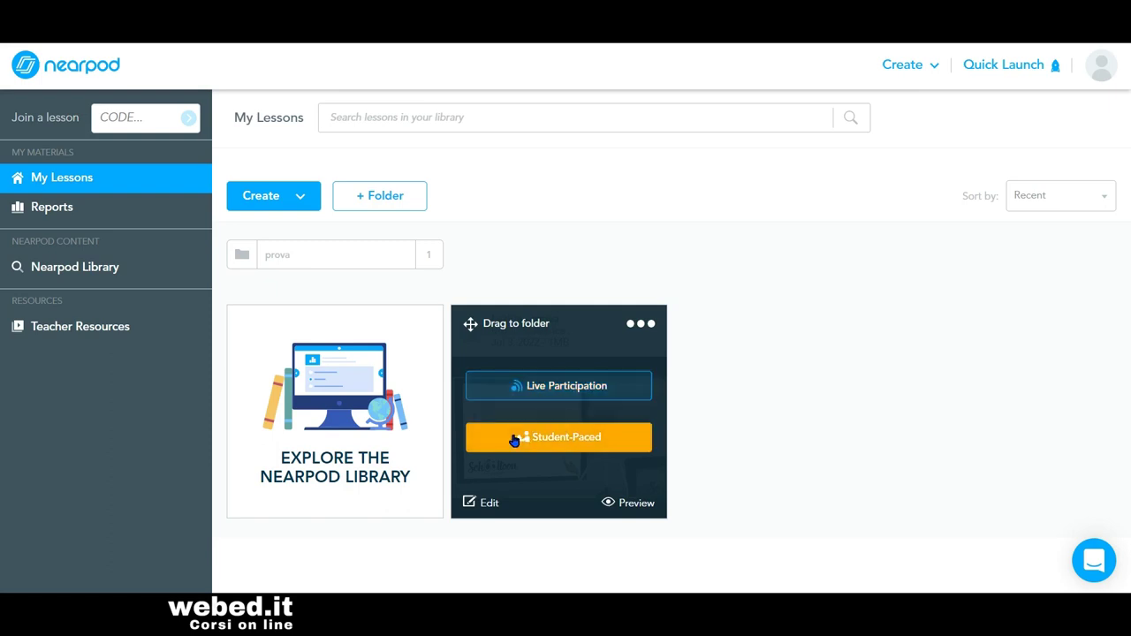
{"action": "left_click", "coordinate": [562, 444]}
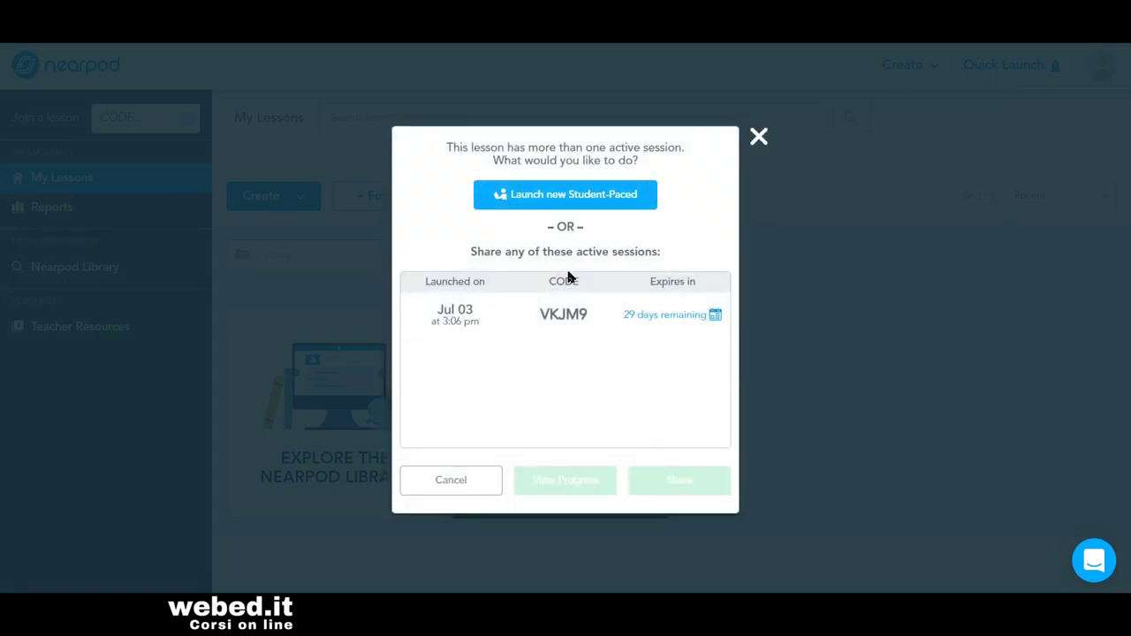
{"action": "left_click", "coordinate": [716, 317]}
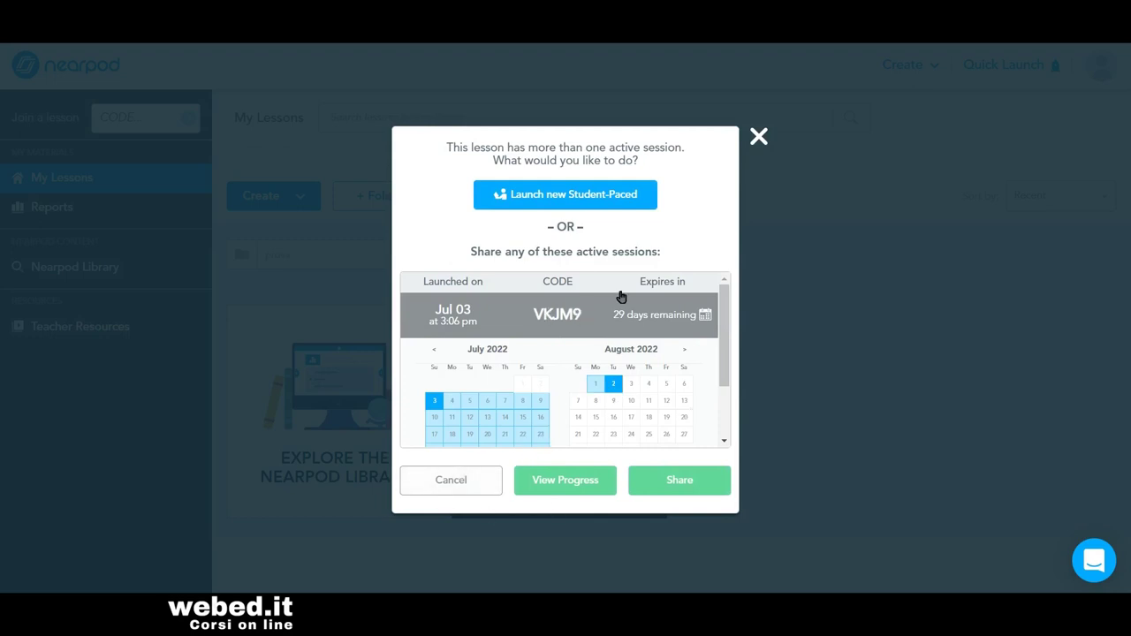
{"action": "left_click", "coordinate": [673, 482]}
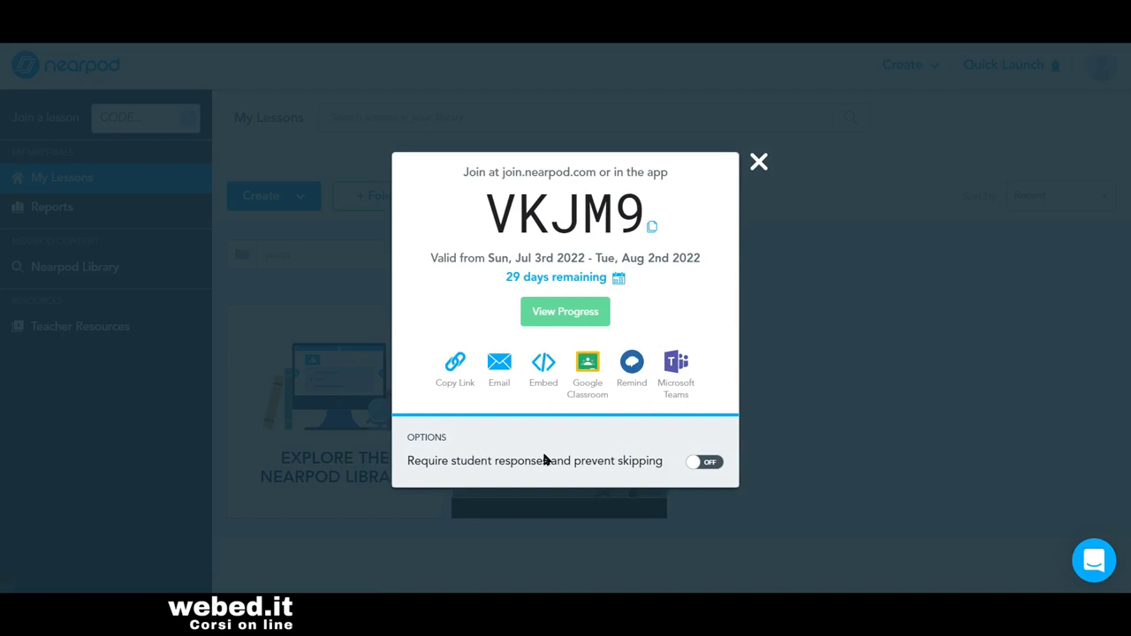
{"action": "left_click", "coordinate": [710, 465]}
{"action": "left_click", "coordinate": [759, 163]}
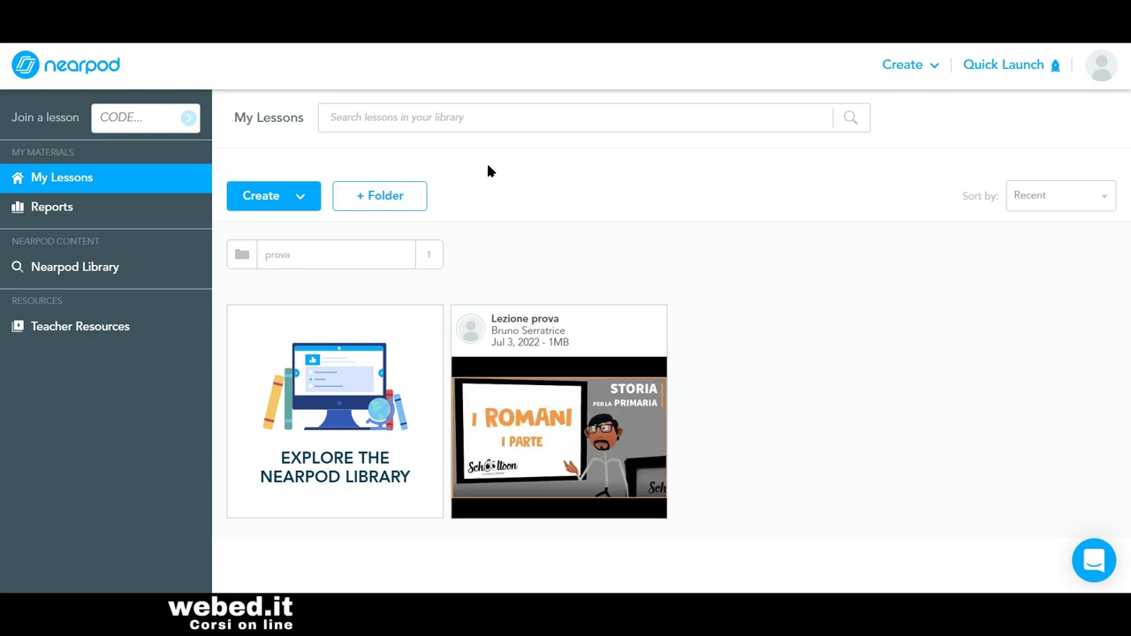
Create a folder named "Storia" and move the "Lezione prova" lesson into it.
{"action": "left_click", "coordinate": [359, 198]}
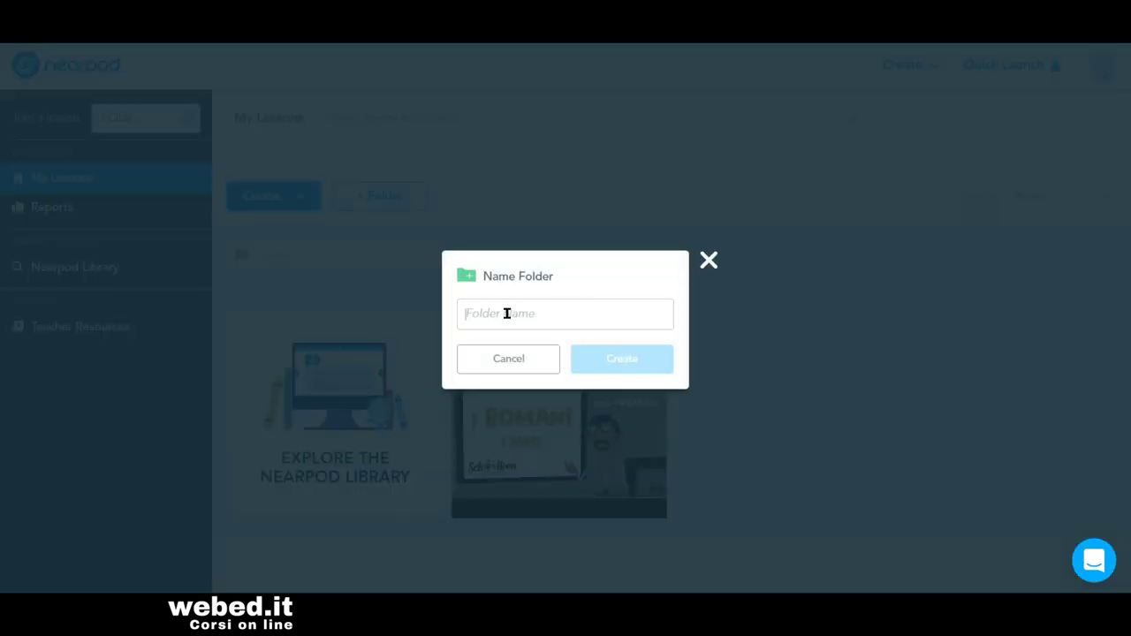
{"action": "type", "text": "Storia"}
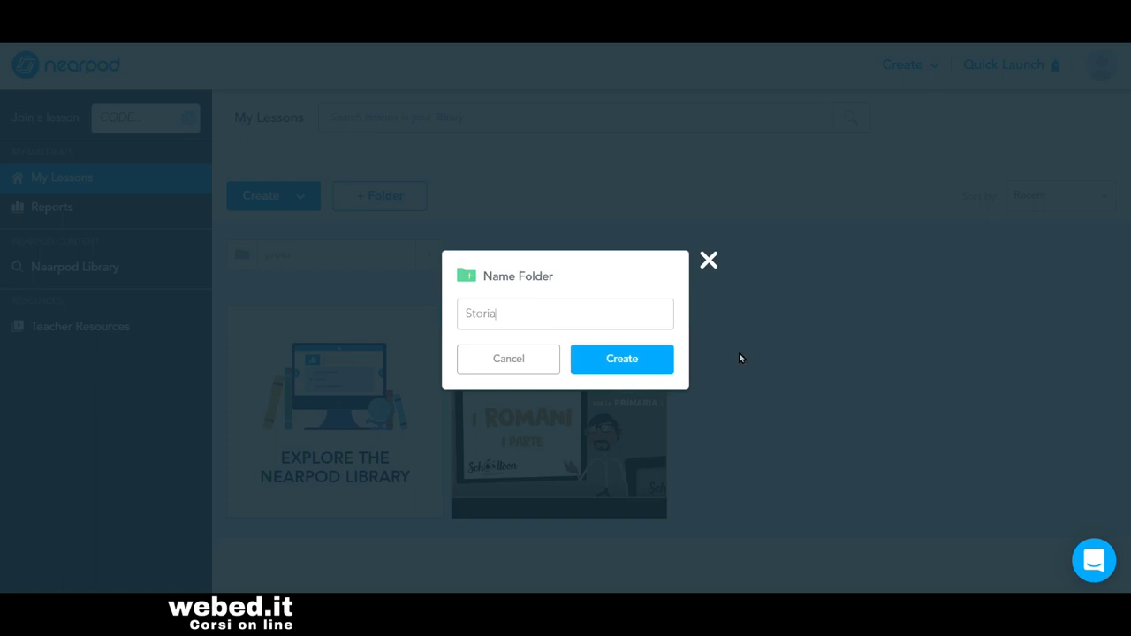
{"action": "left_click", "coordinate": [626, 359]}
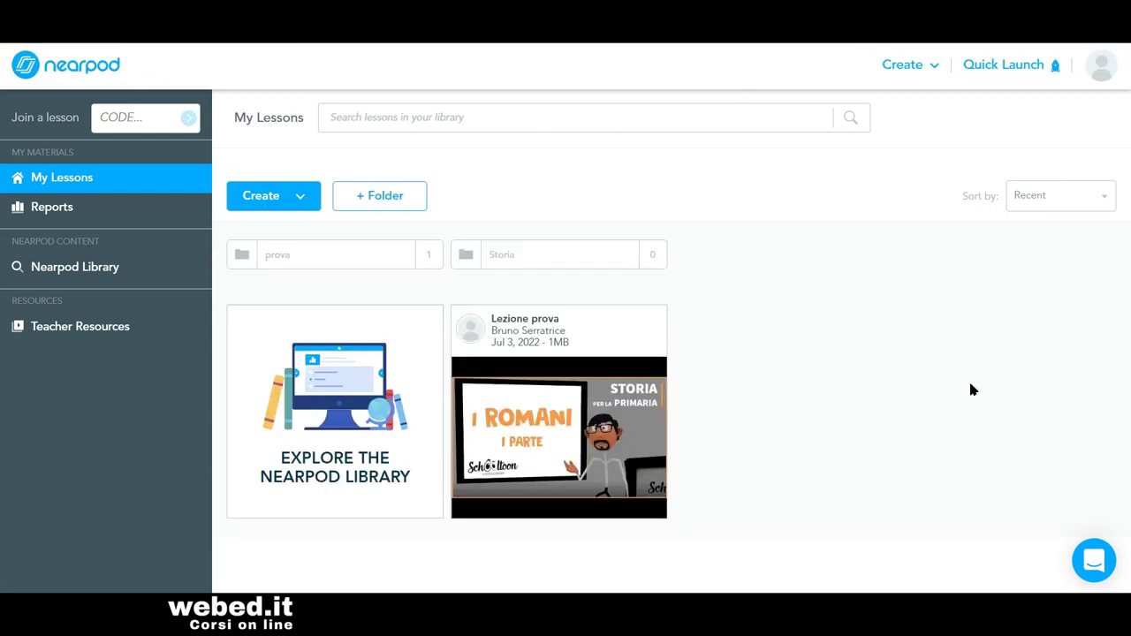
{"action": "mouse_move", "coordinate": [618, 393]}
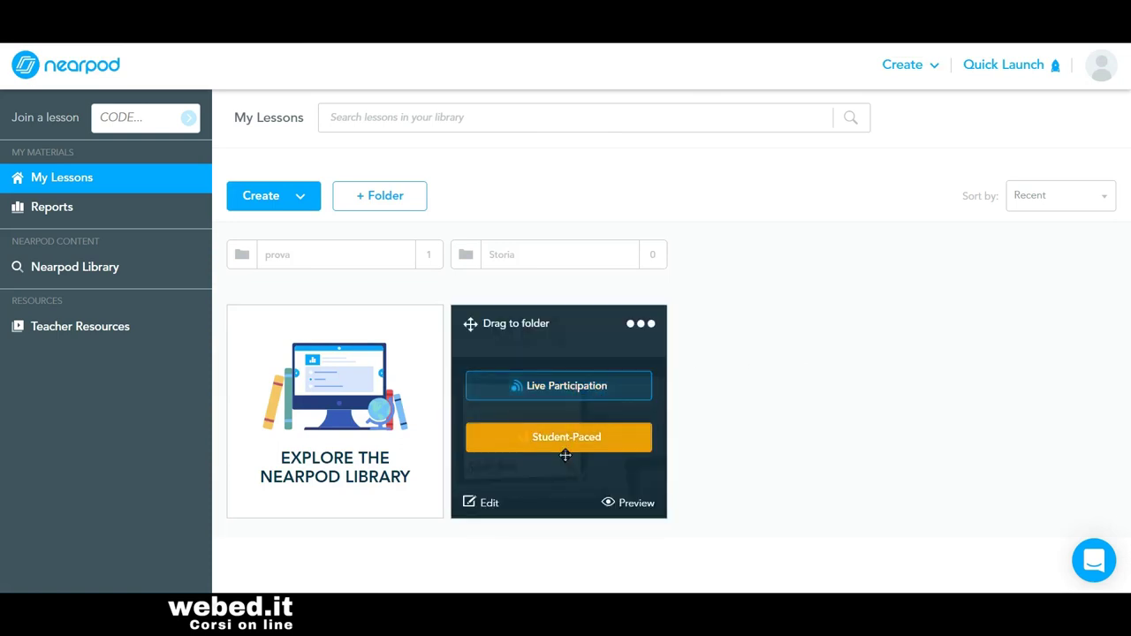
{"action": "left_click_drag", "start_coordinate": [568, 338], "coordinate": [505, 251]}
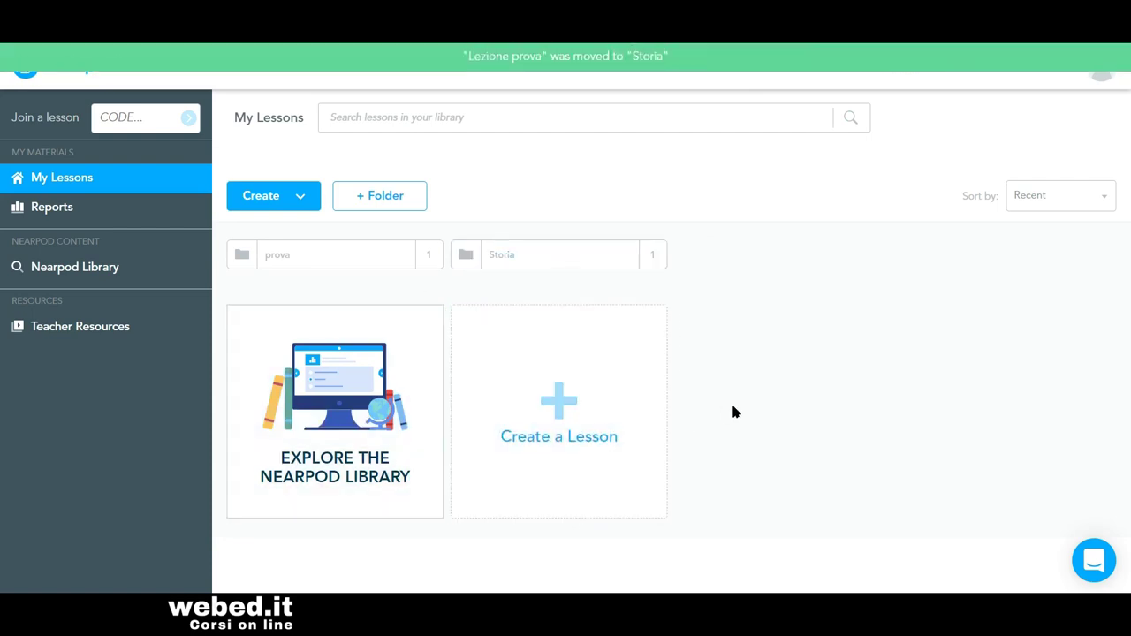